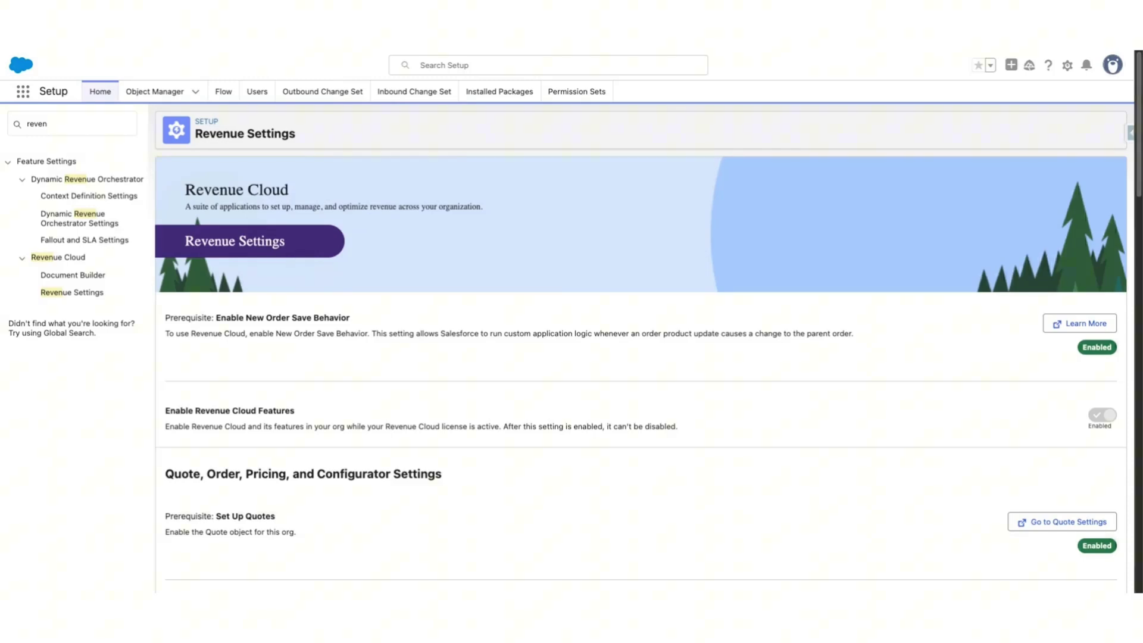
Step: Scroll down through the Revenue Settings page
scroll(640, 351, down, 3)
scroll(640, 351, down, 1)
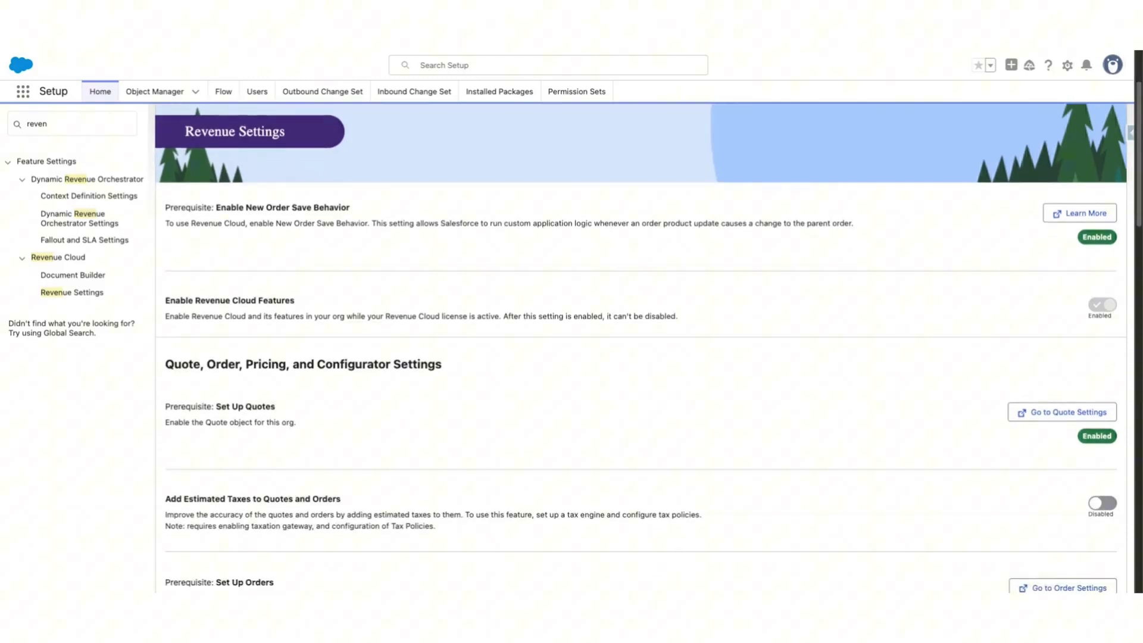
scroll(640, 349, down, 2)
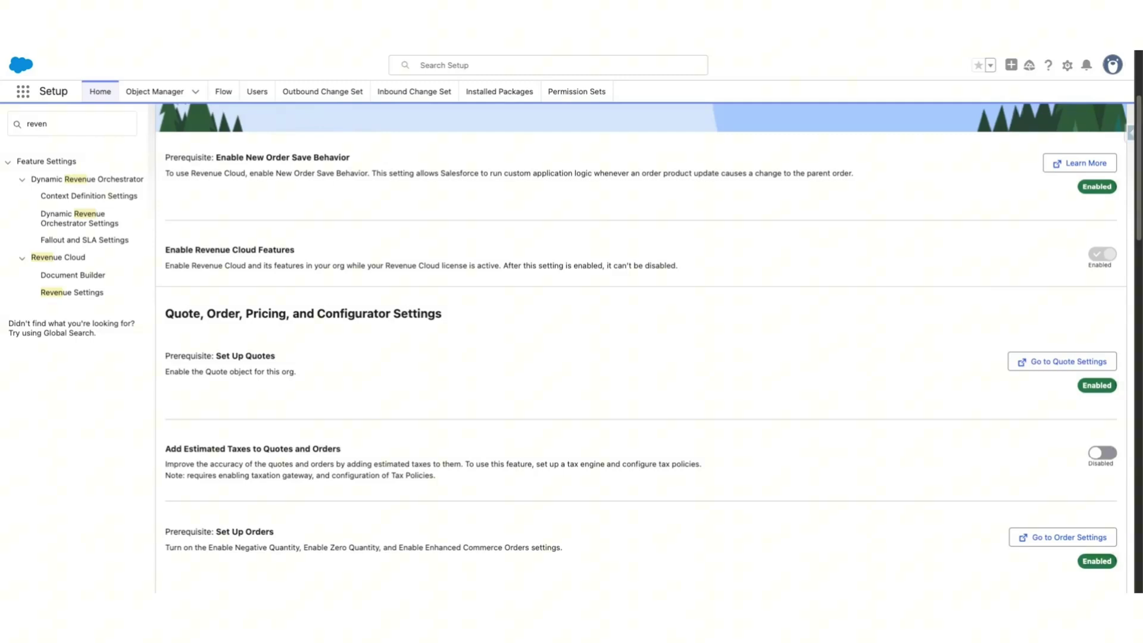
scroll(641, 348, down, 3)
scroll(641, 348, down, 5)
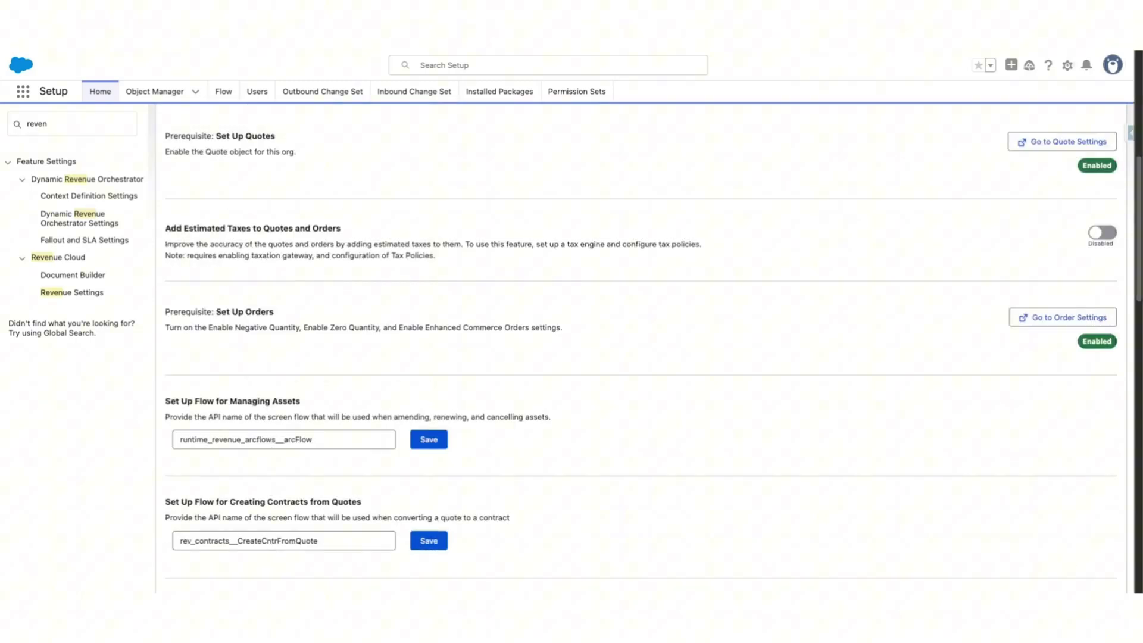
scroll(641, 351, down, 3)
scroll(641, 351, down, 20)
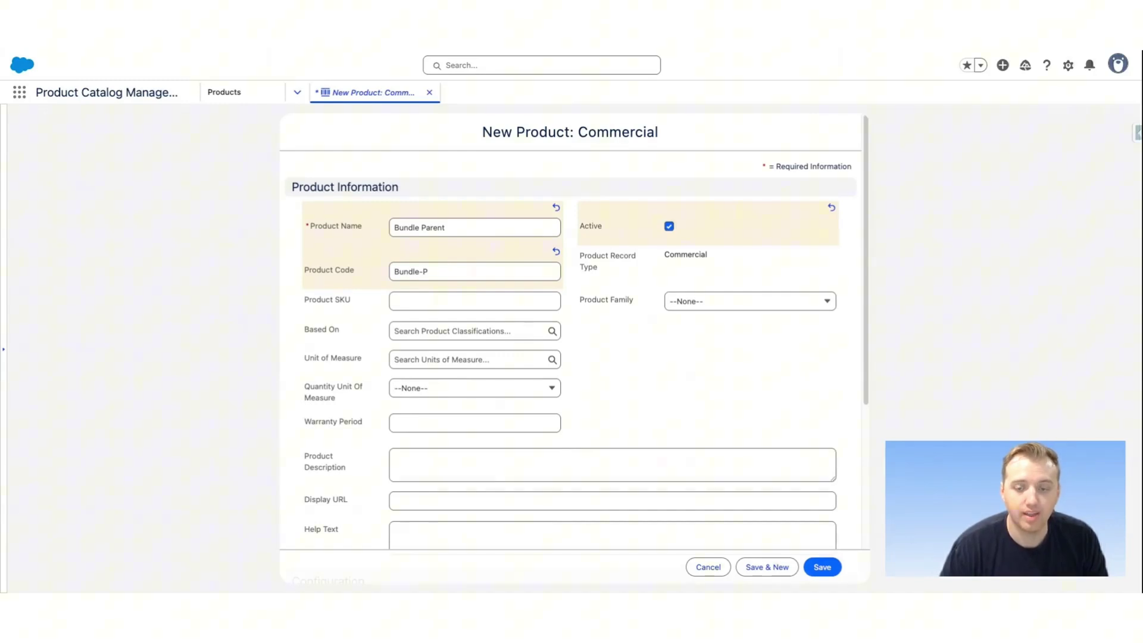
Step: Set Bundle Parent's Product Type to Bundle, keep Configure During Sale as Allowed, and save it
scroll(574, 337, down, 5)
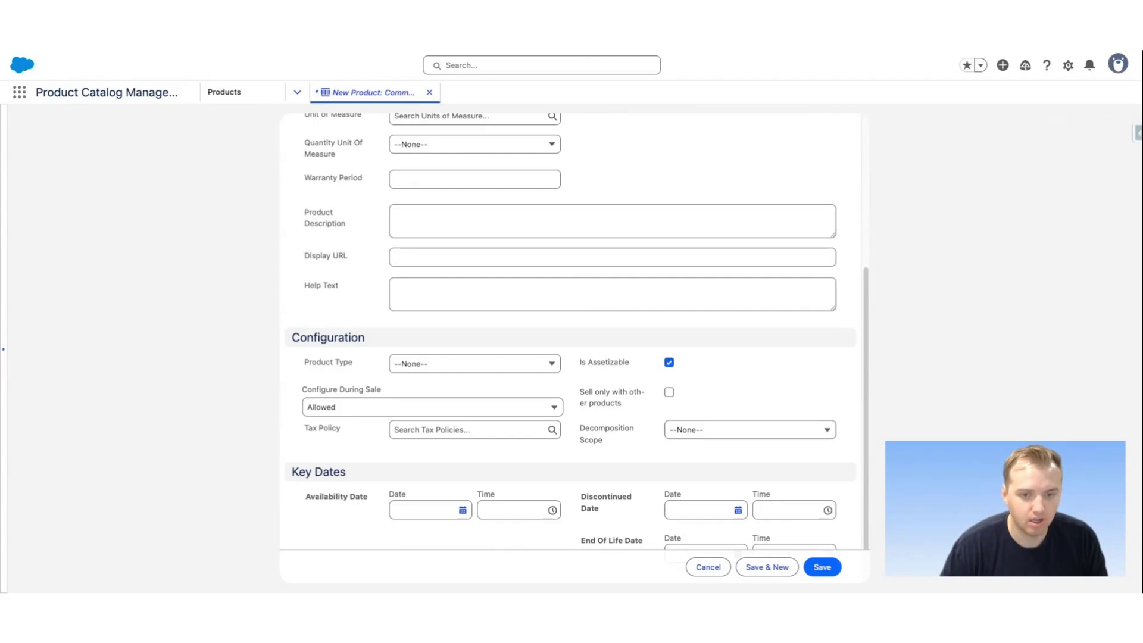
click(424, 363)
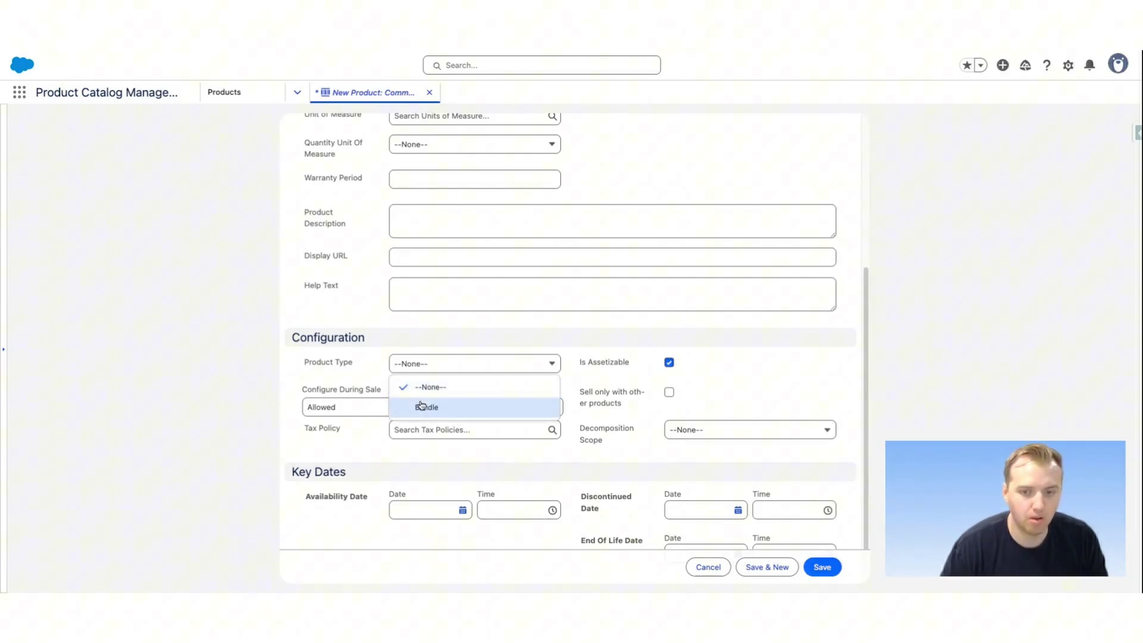
click(421, 405)
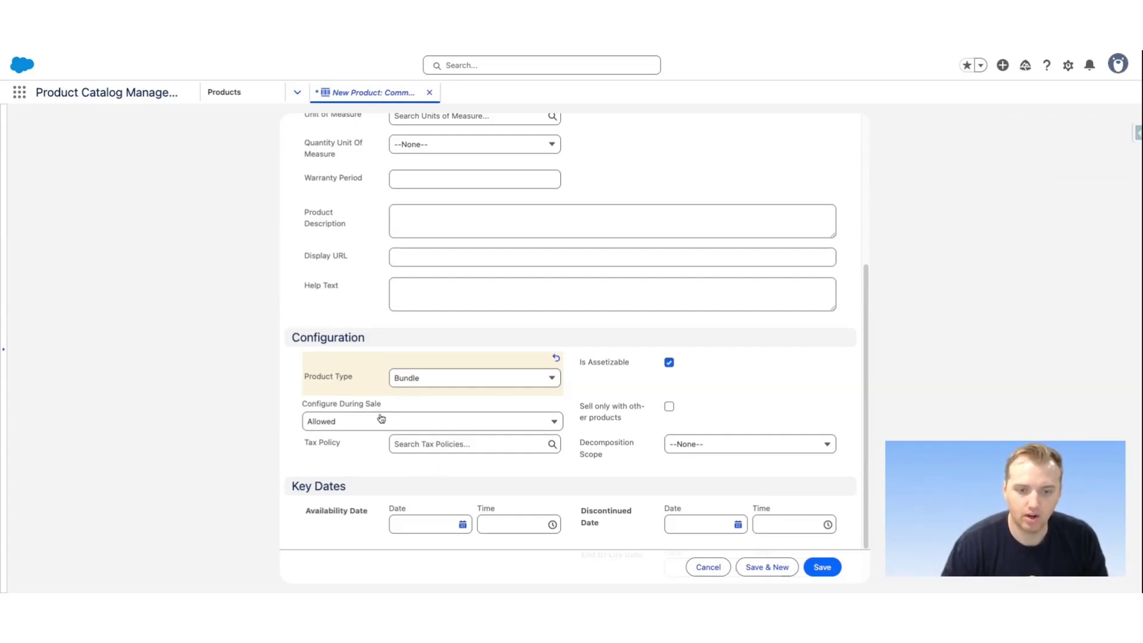
click(327, 423)
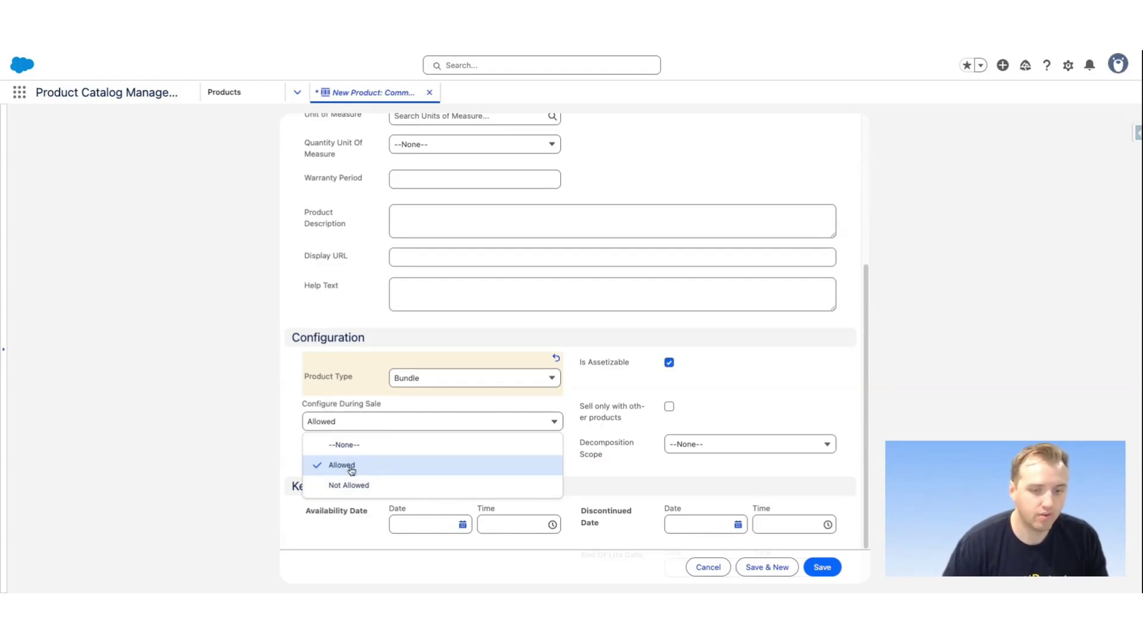
click(294, 455)
scroll(557, 479, down, 1)
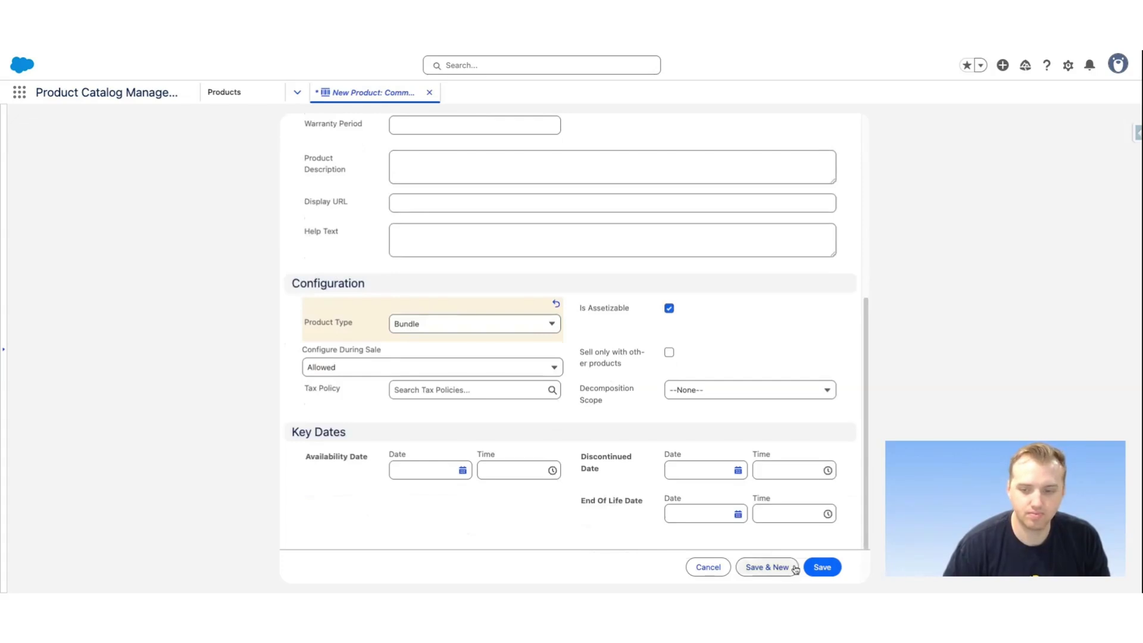
click(820, 567)
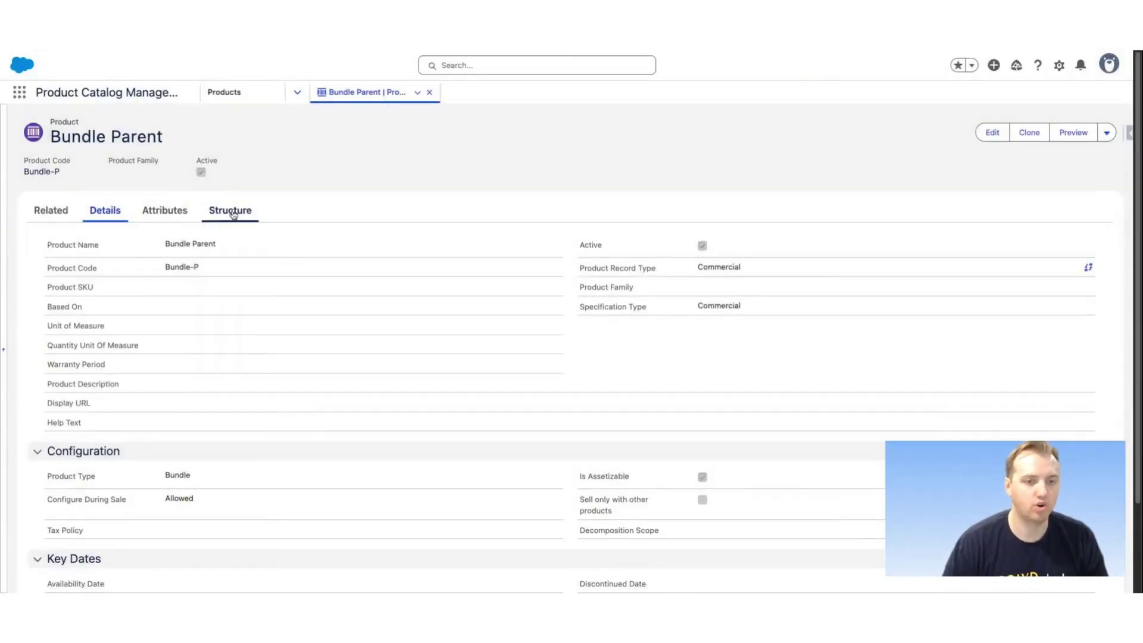
Step: Show Bundle Parent's bundle structure and start adding a component under the root node
click(233, 215)
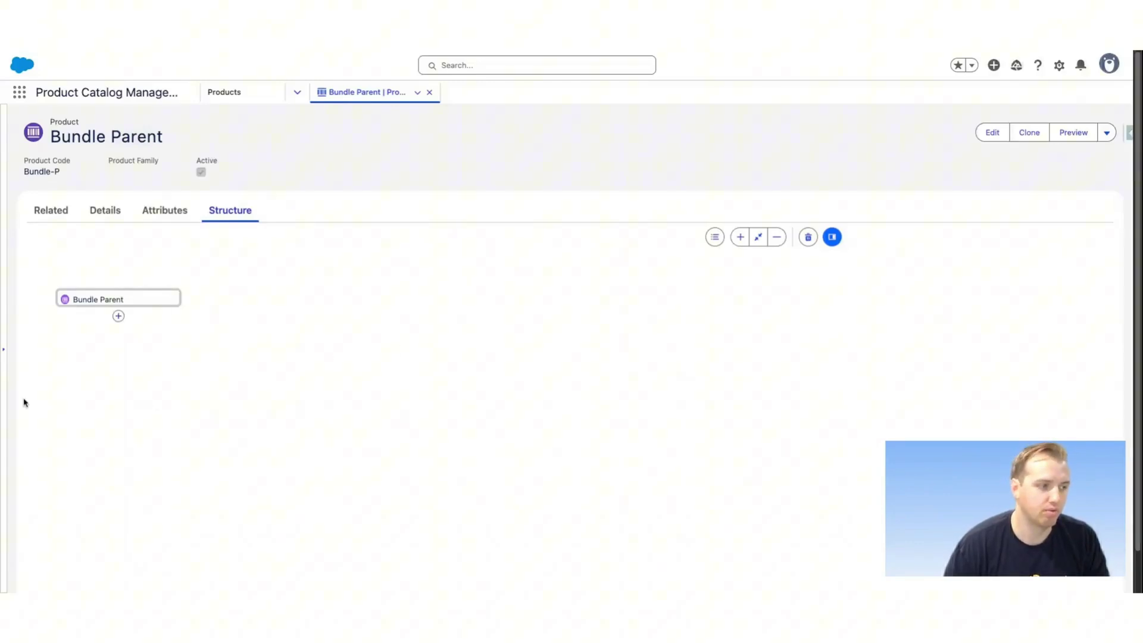
click(118, 316)
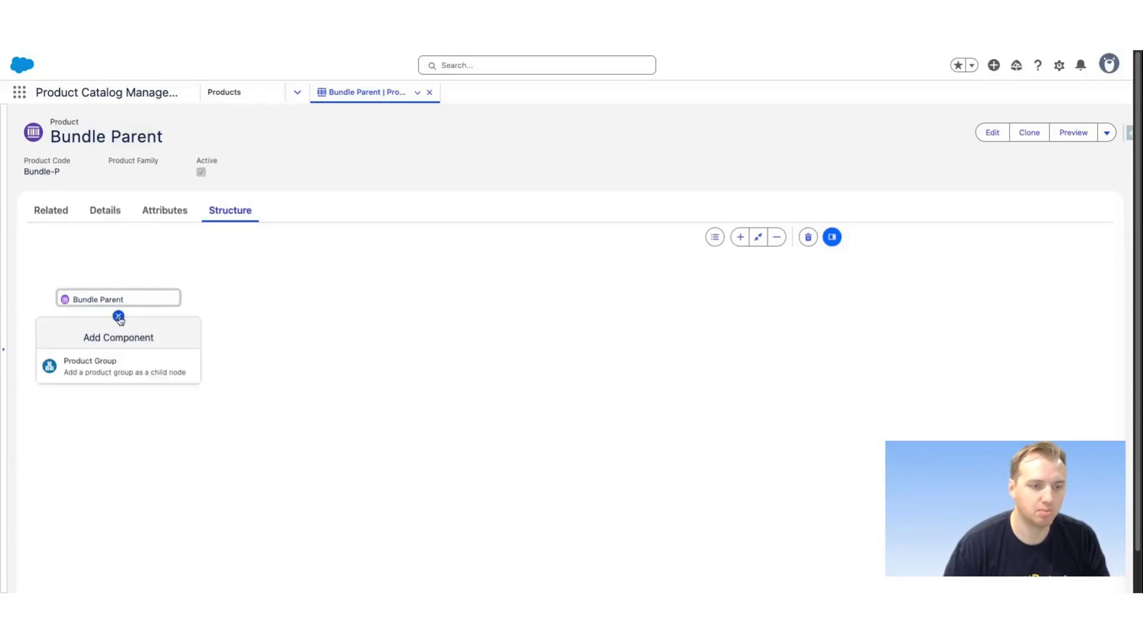
Step: Create product group 'Group A' with code Group-A and sequence 1, and save it
click(80, 372)
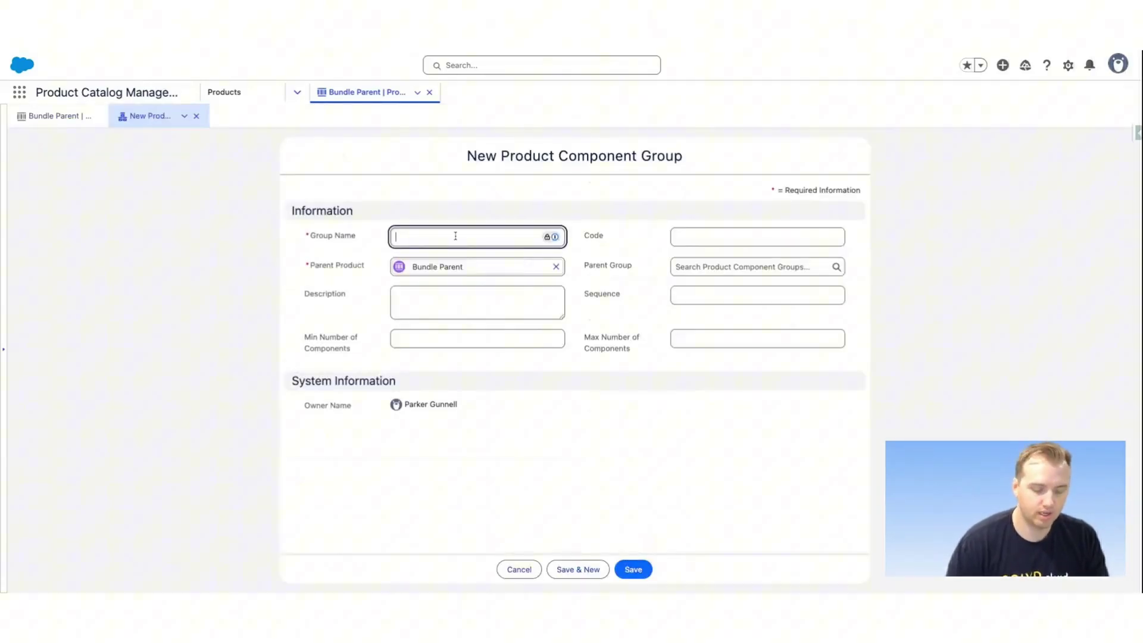
text(Bundle)
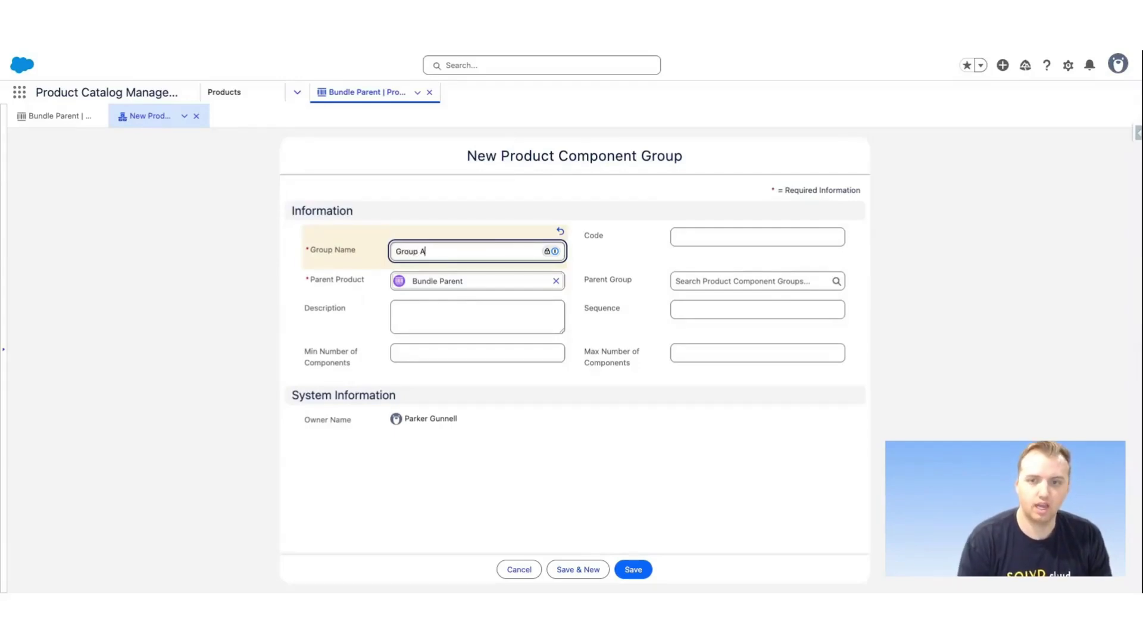
click(694, 240)
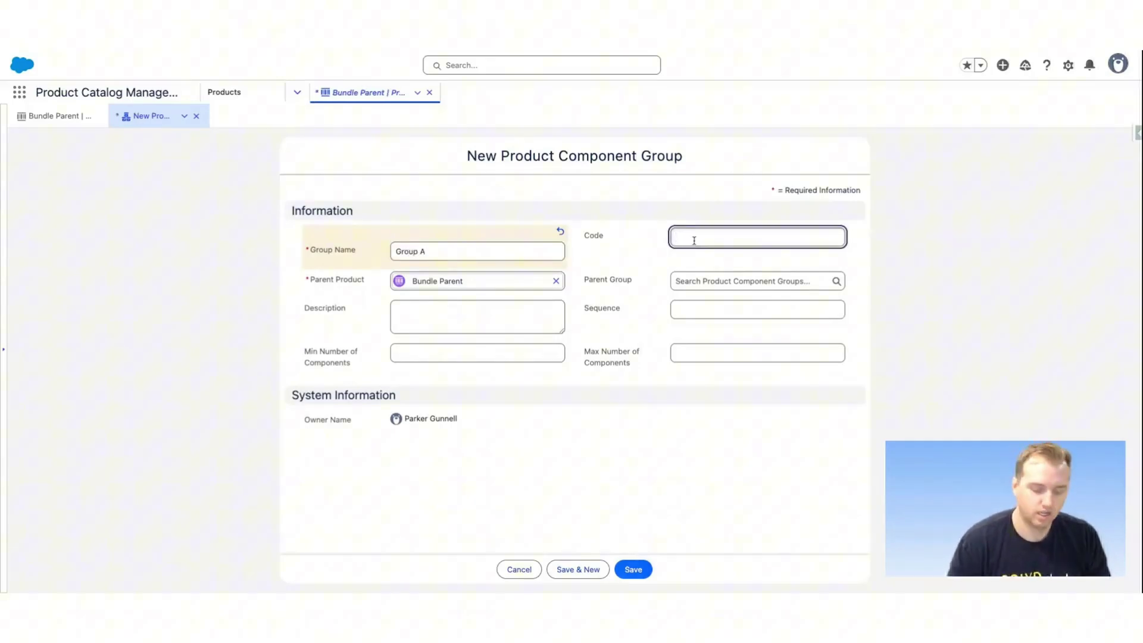
text(Group)
key(BackSpace)
key(BackSpace)
key(BackSpace)
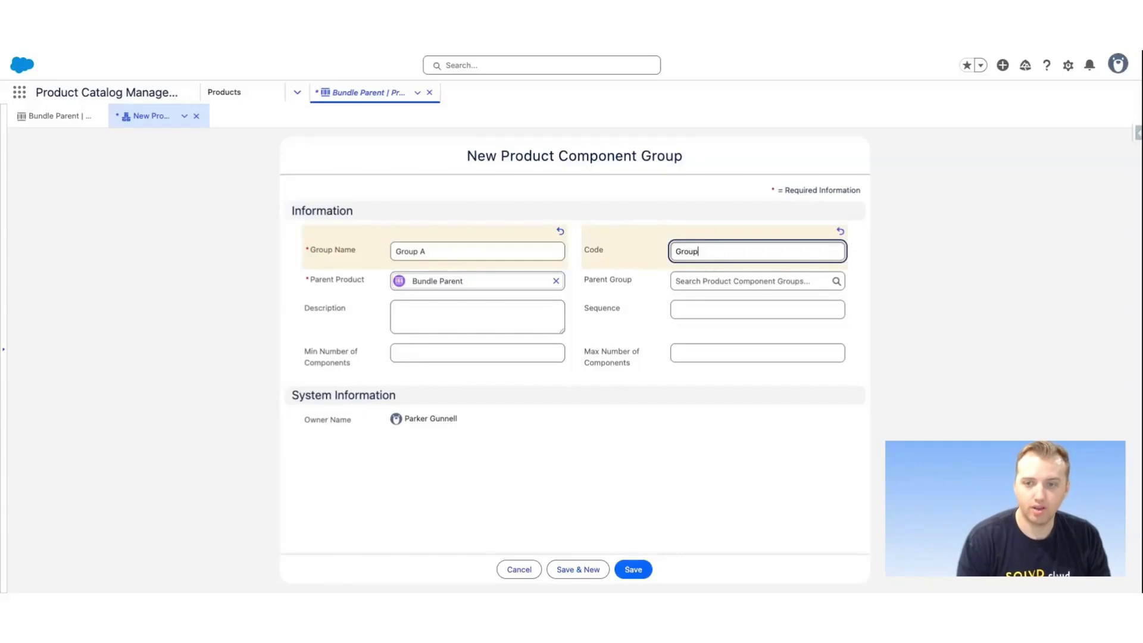
text(oup-A)
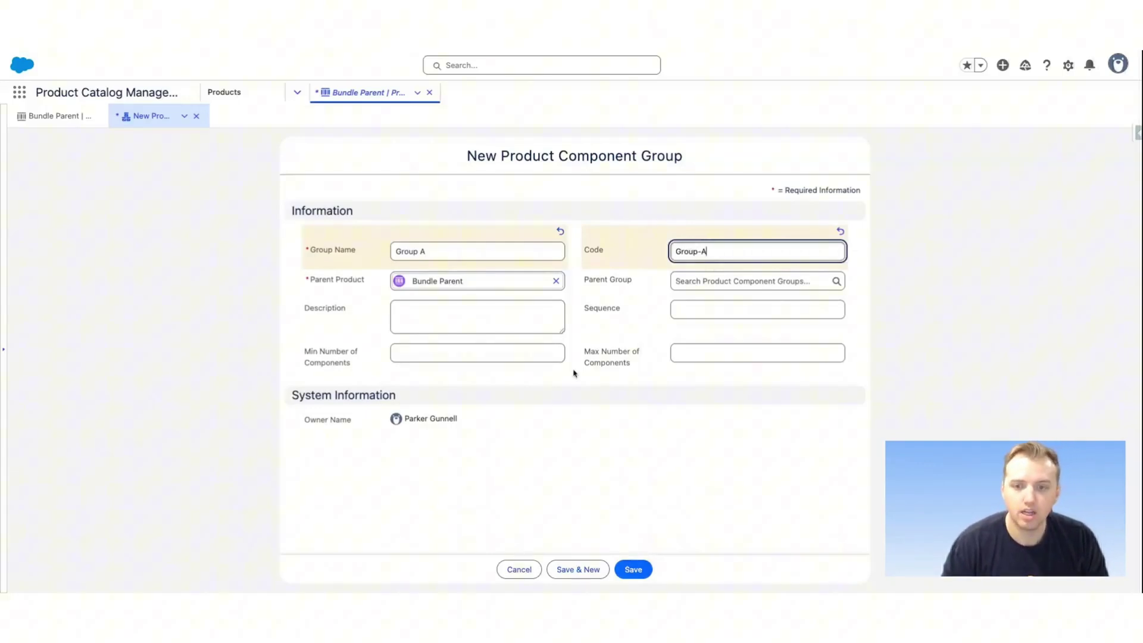
click(462, 357)
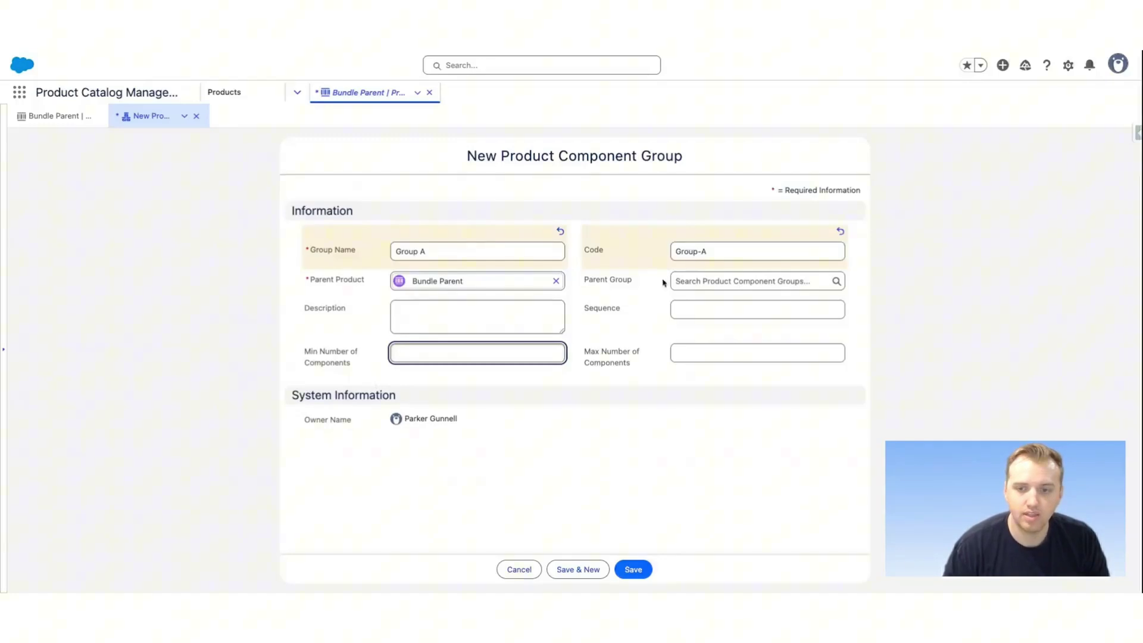
click(693, 308)
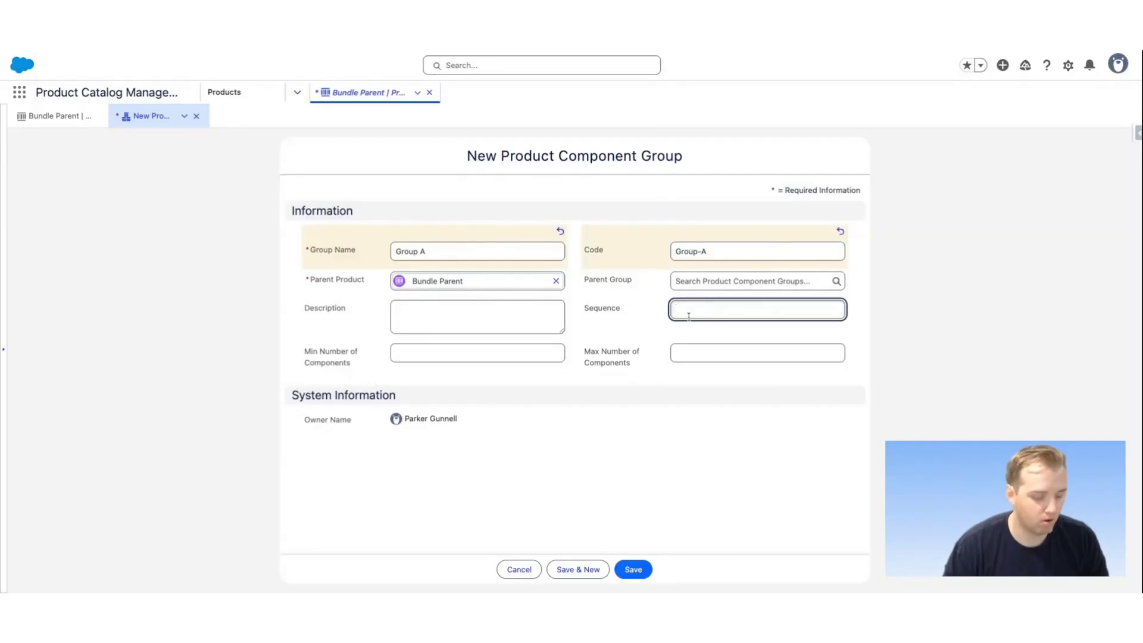
text(1)
click(630, 479)
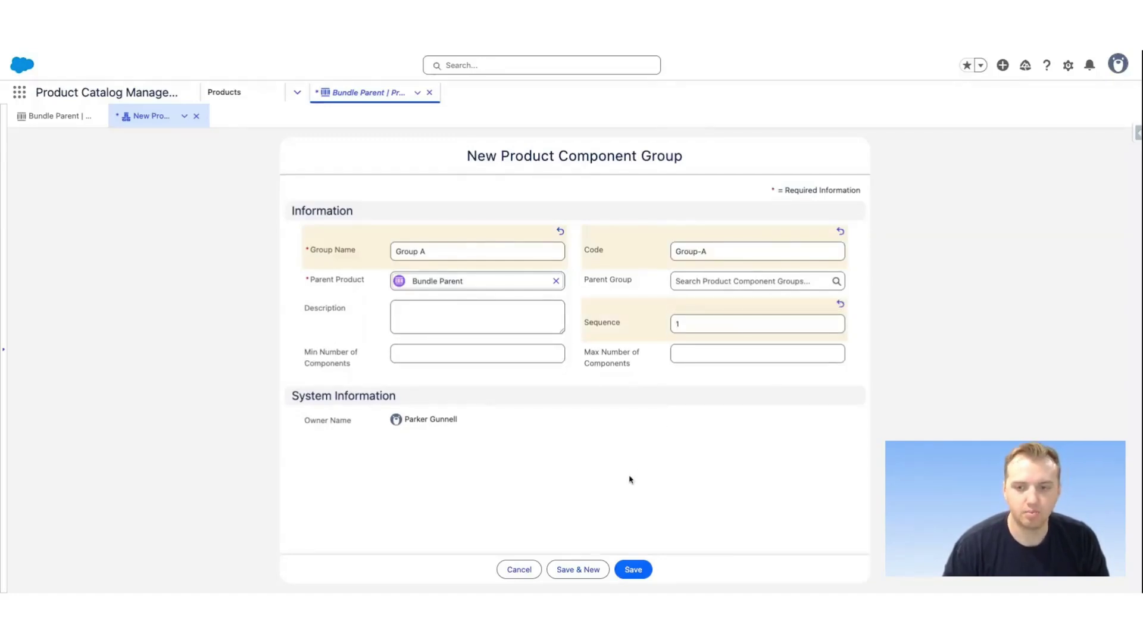
click(634, 571)
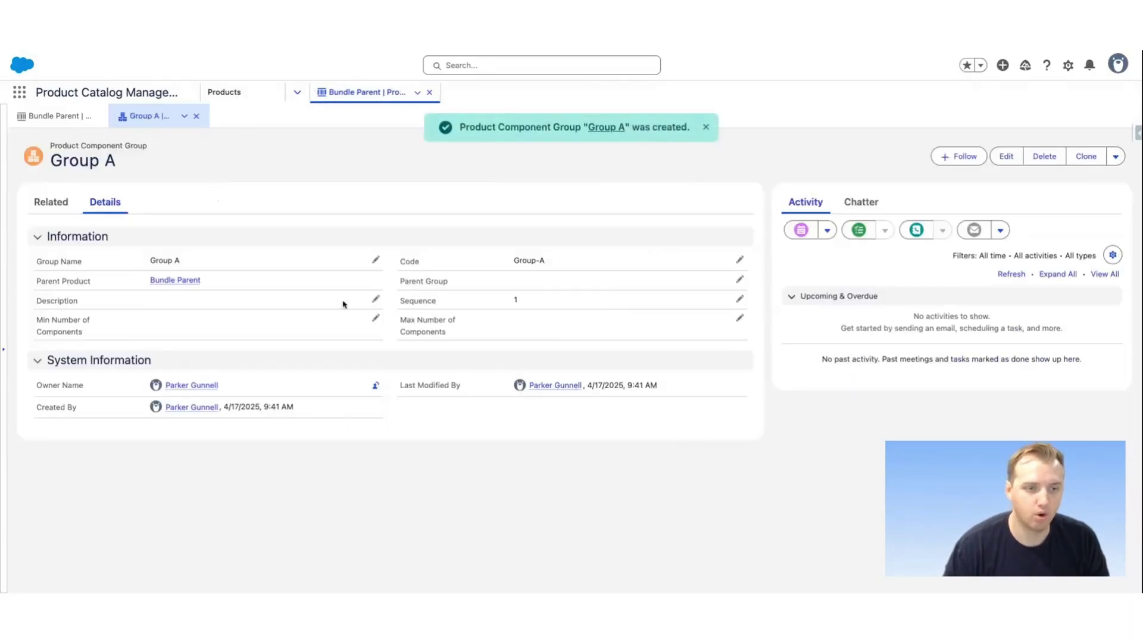
Step: Review Group A's related items, return to Bundle Parent's structure, and start adding under Group A
click(50, 202)
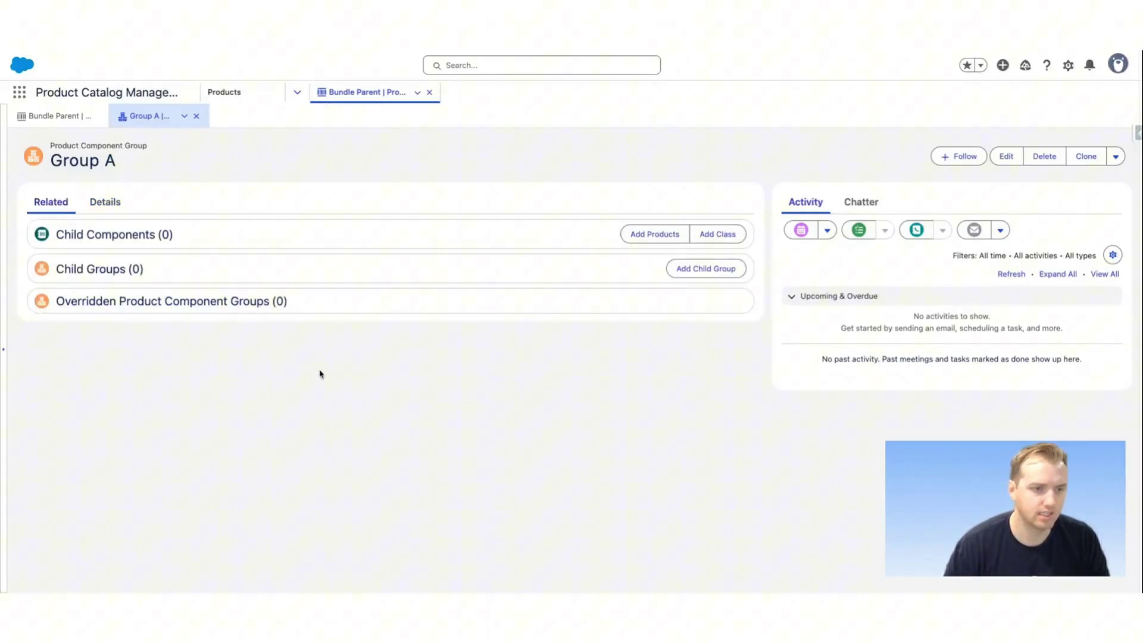
click(64, 124)
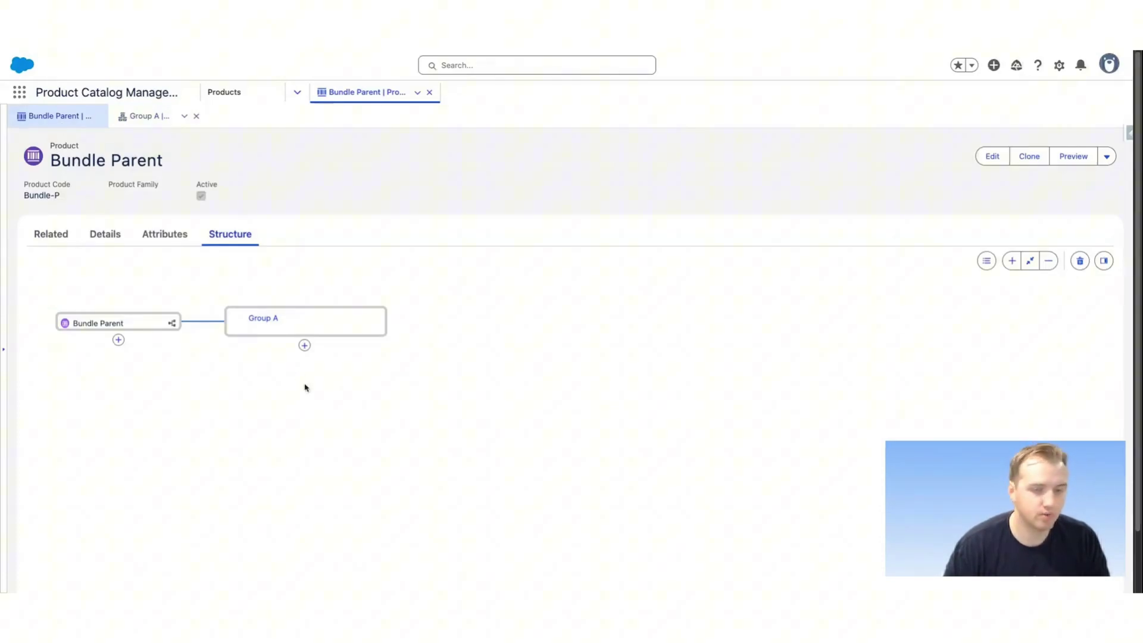
click(304, 346)
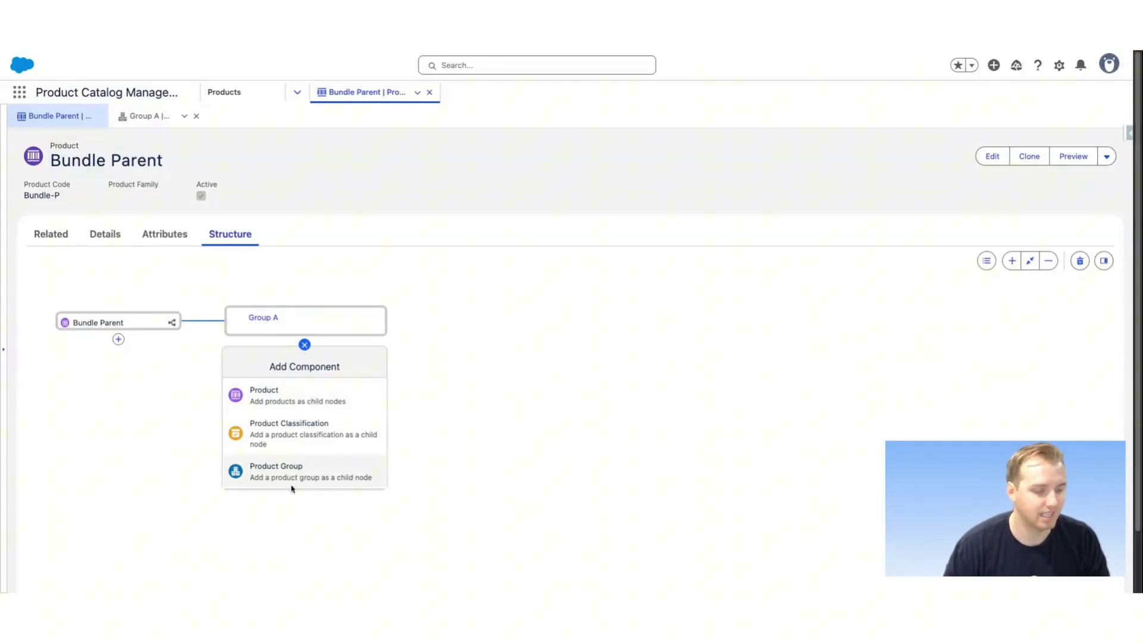
Step: Select Admin Certification as a product component and continue to its details, showing quantity 1.00
click(304, 404)
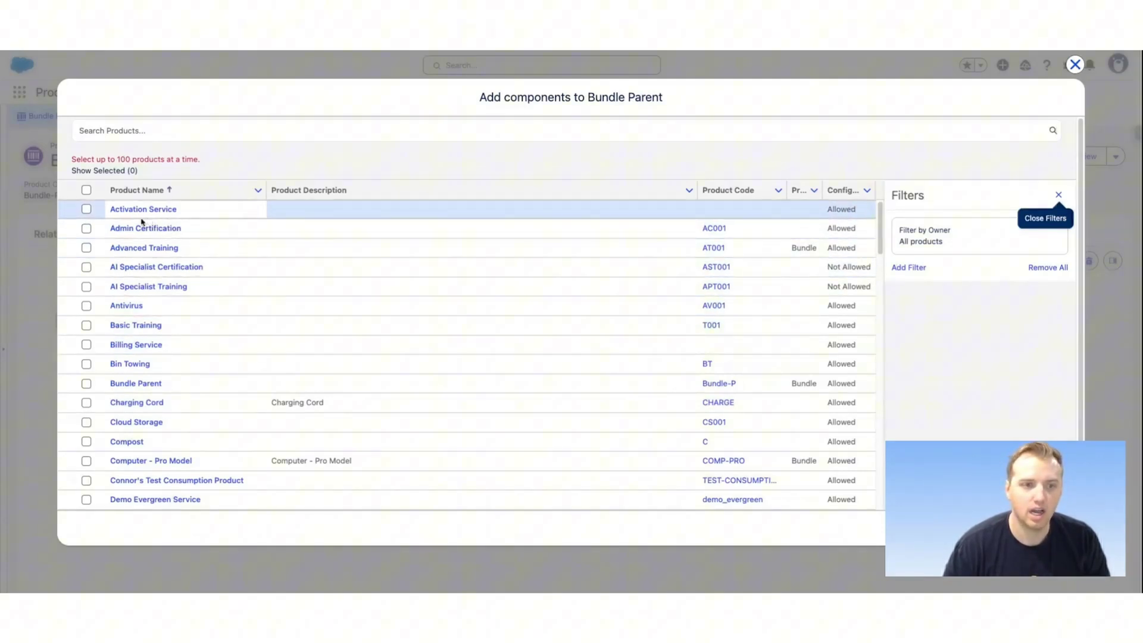
click(86, 229)
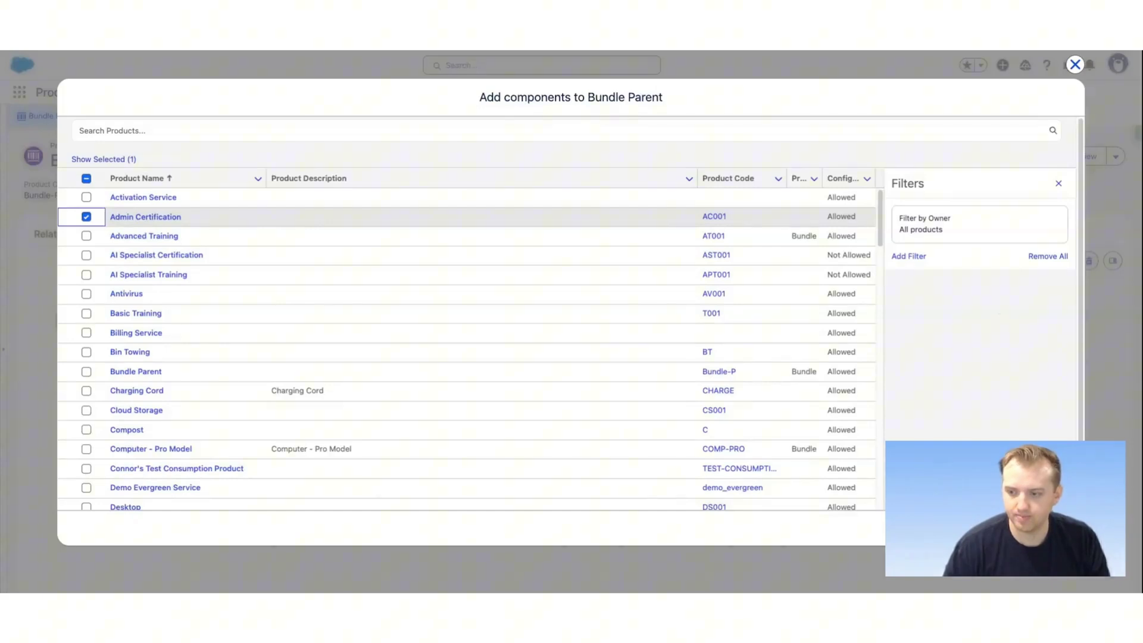
click(1057, 528)
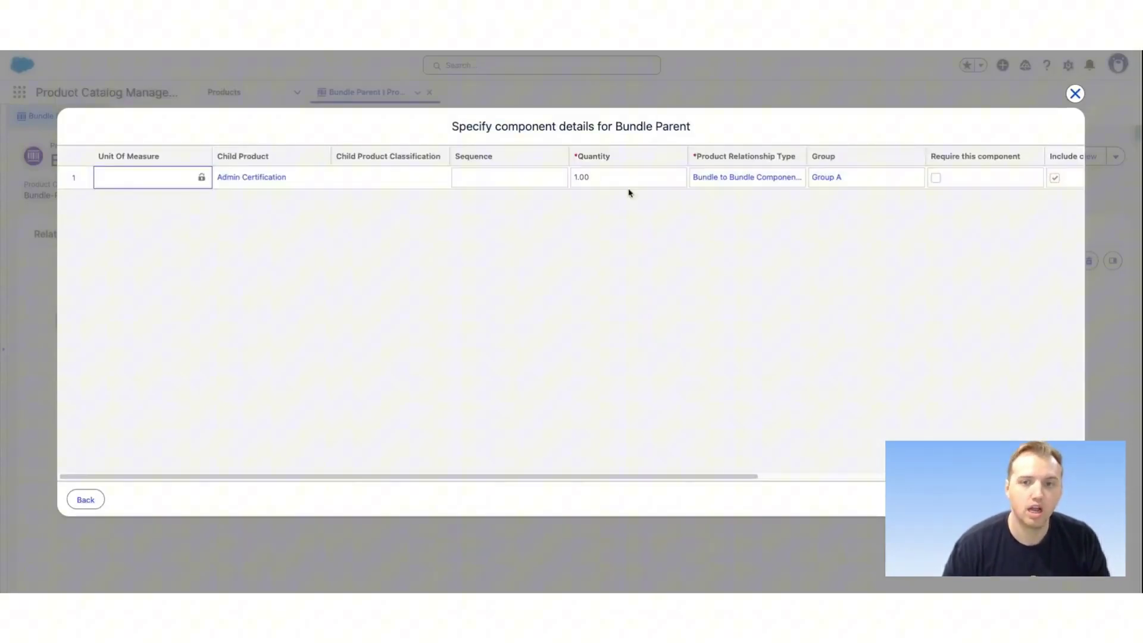
scroll(323, 281, right, 5)
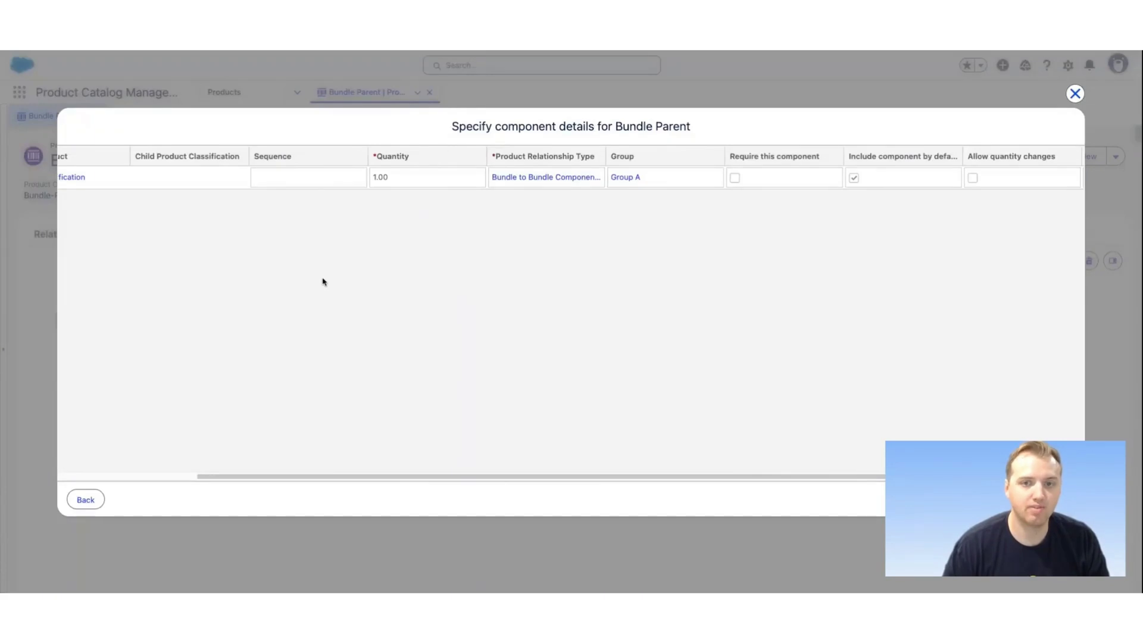
Step: Give Admin Certification sequence 1, mark it required, leave Min Quantity blank, and save
scroll(323, 281, right, 1)
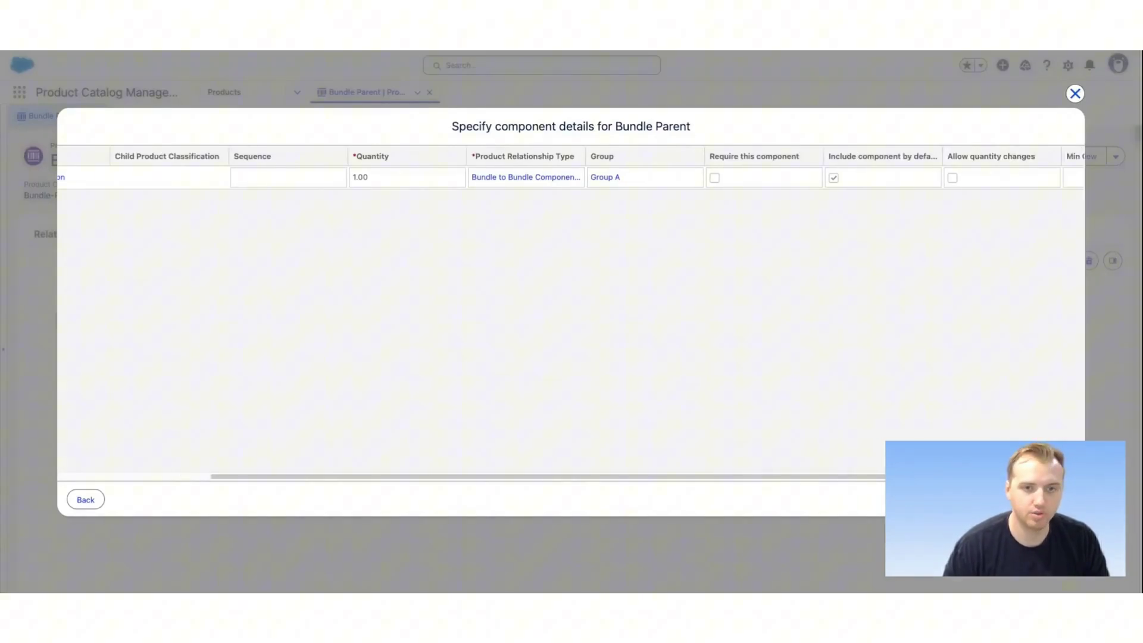
click(294, 186)
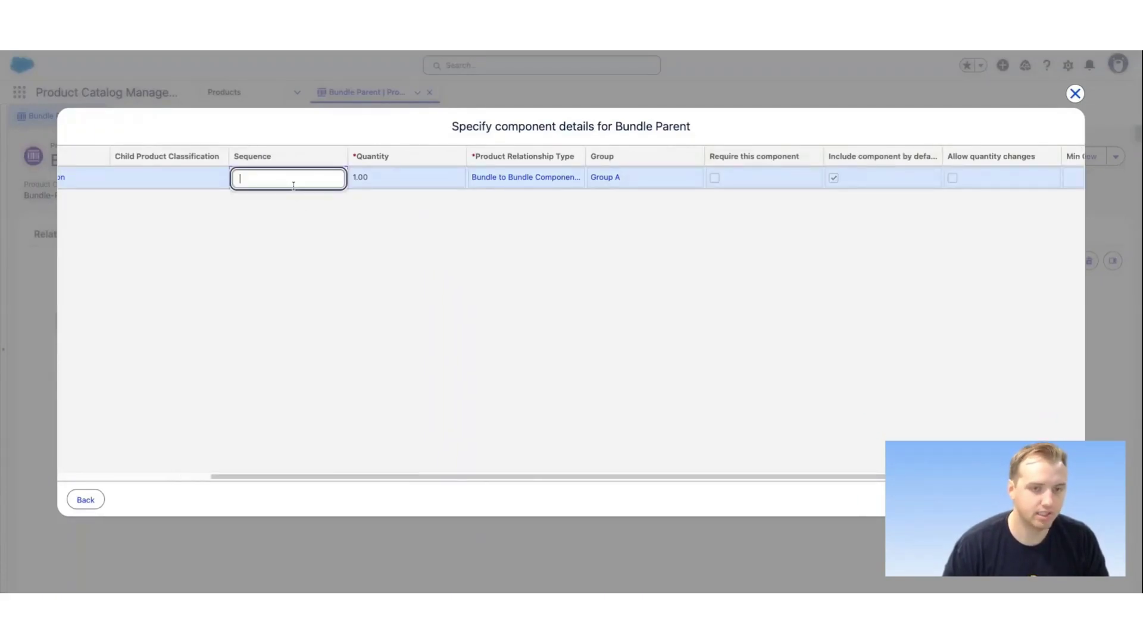
text(1)
click(348, 222)
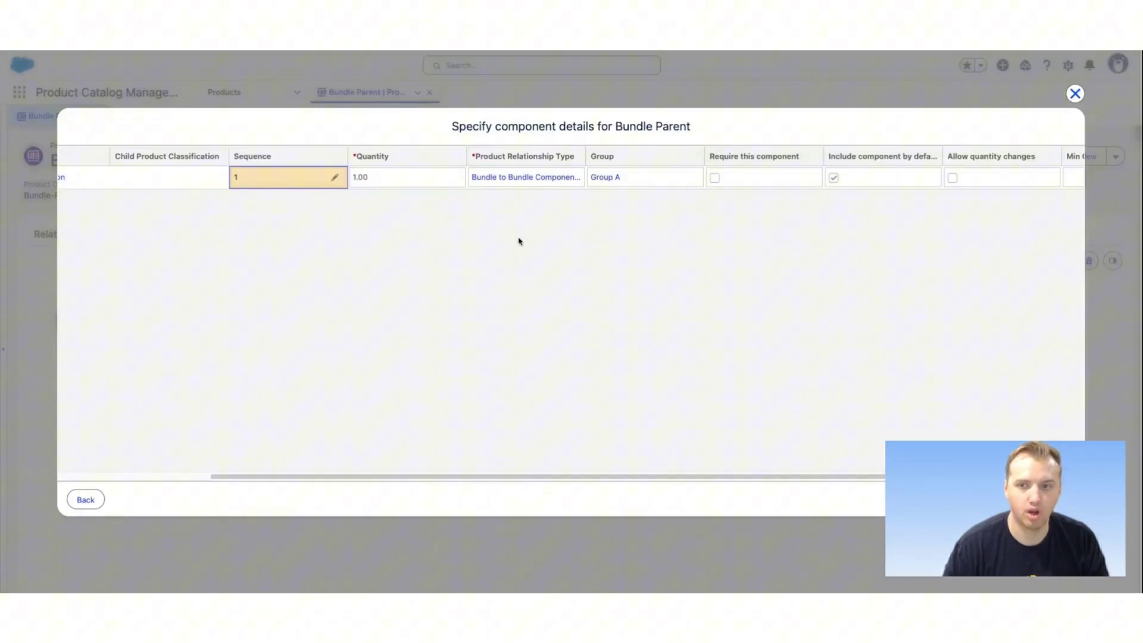
scroll(519, 241, right, 3)
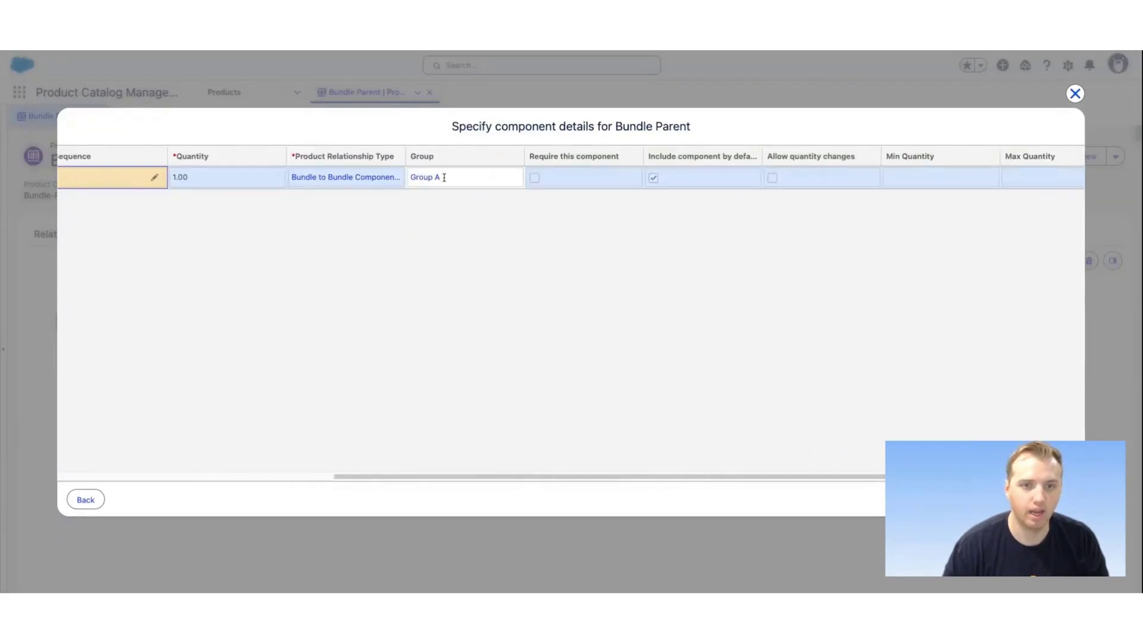
scroll(523, 204, right, 2)
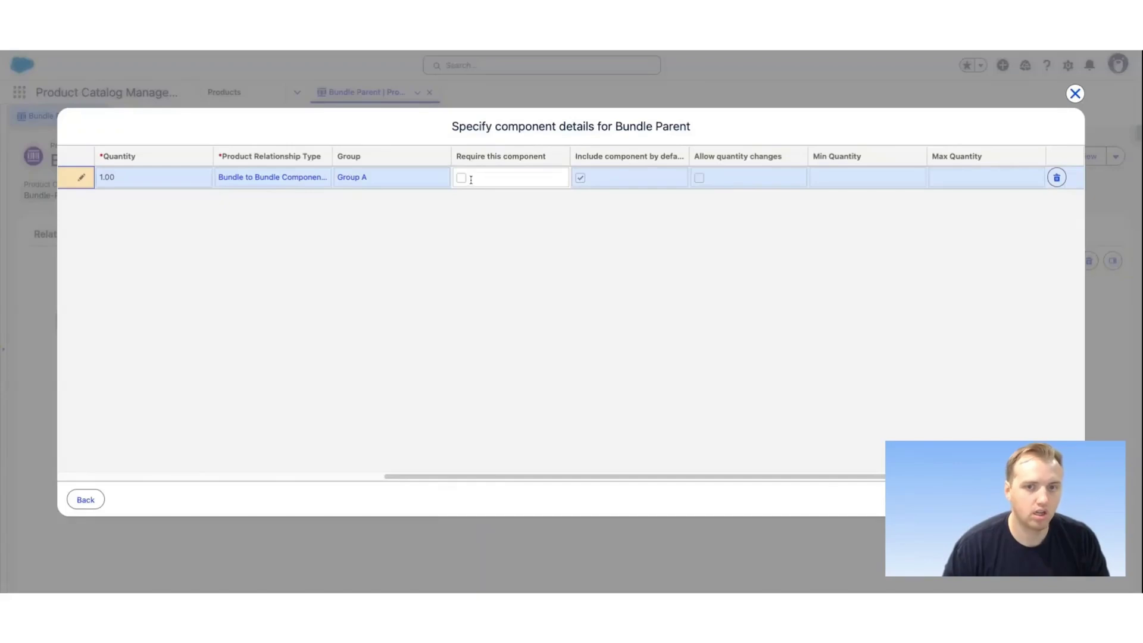
click(462, 178)
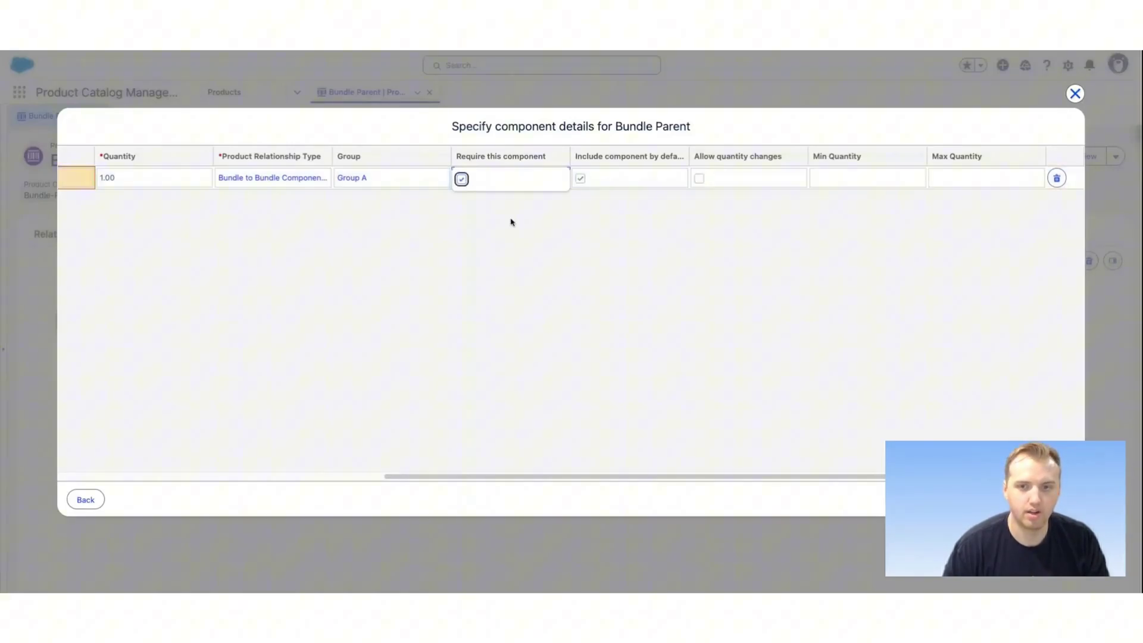
click(624, 157)
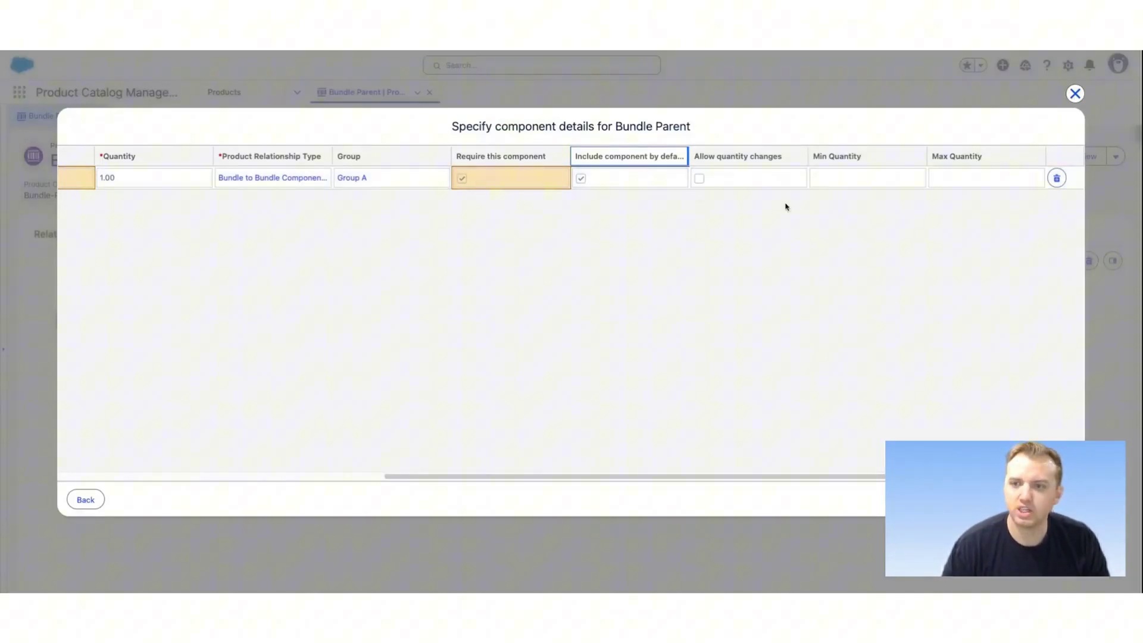
double_click(830, 176)
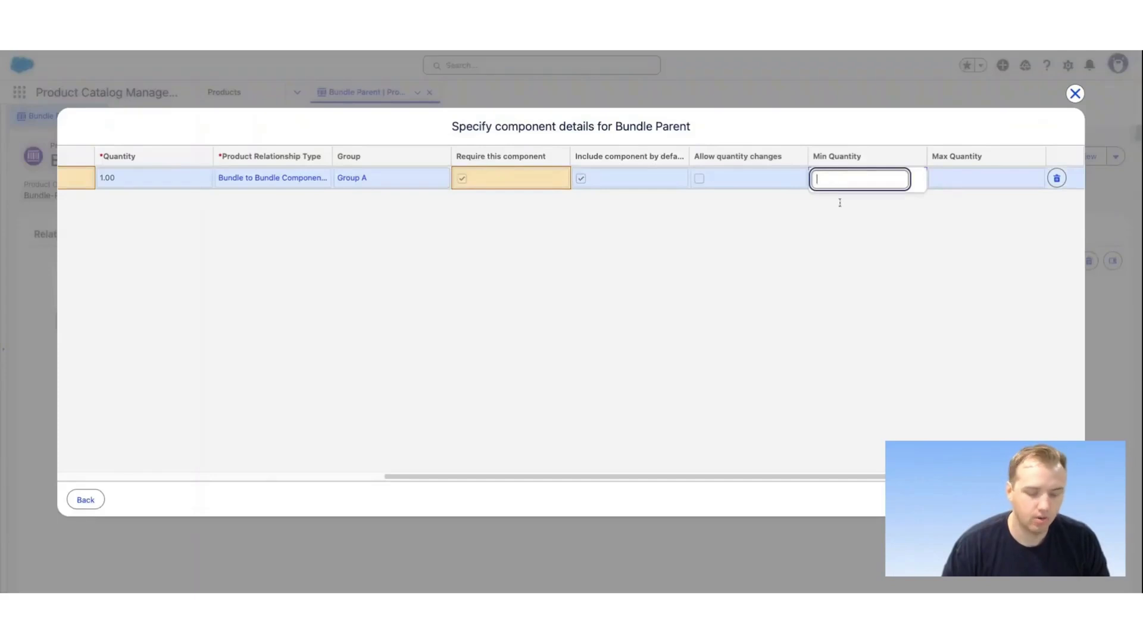
click(860, 276)
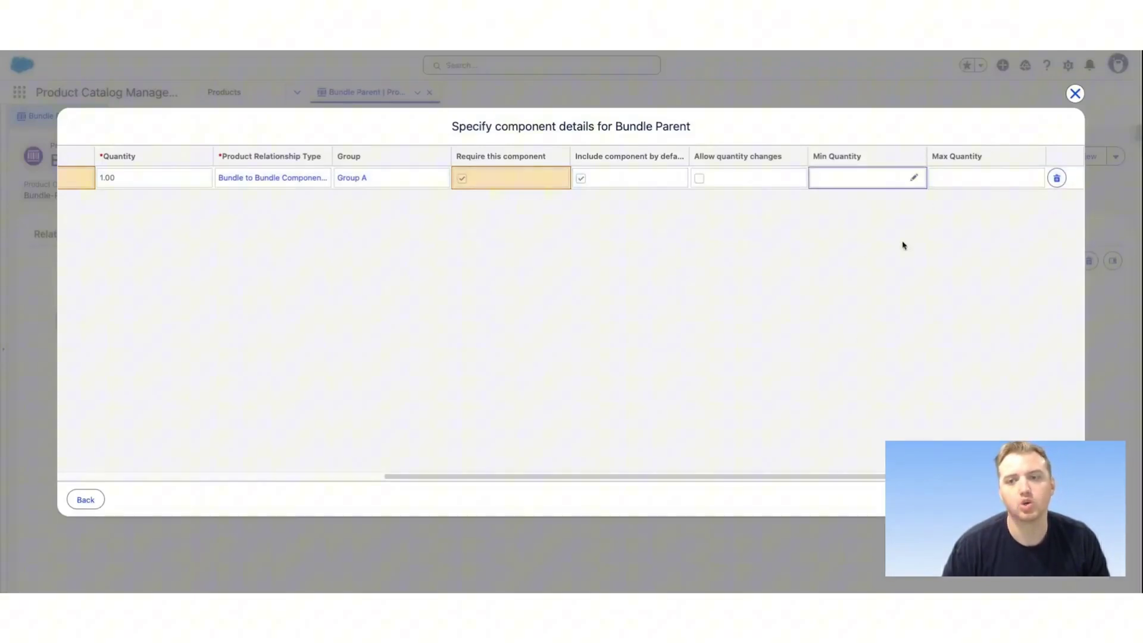
scroll(400, 319, left, 10)
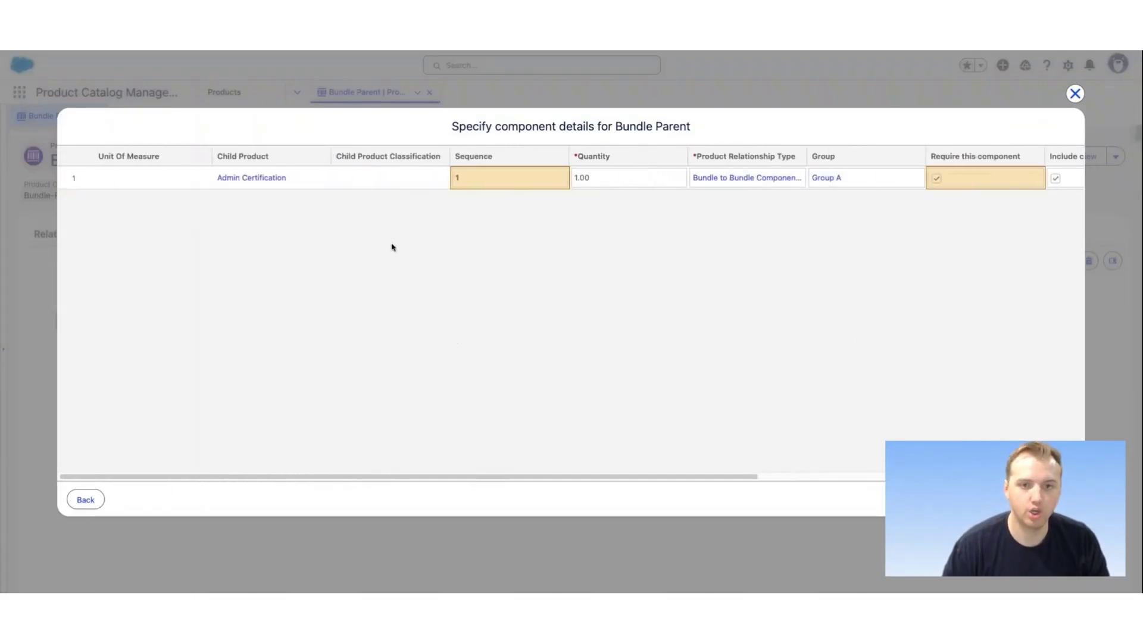
double_click(607, 177)
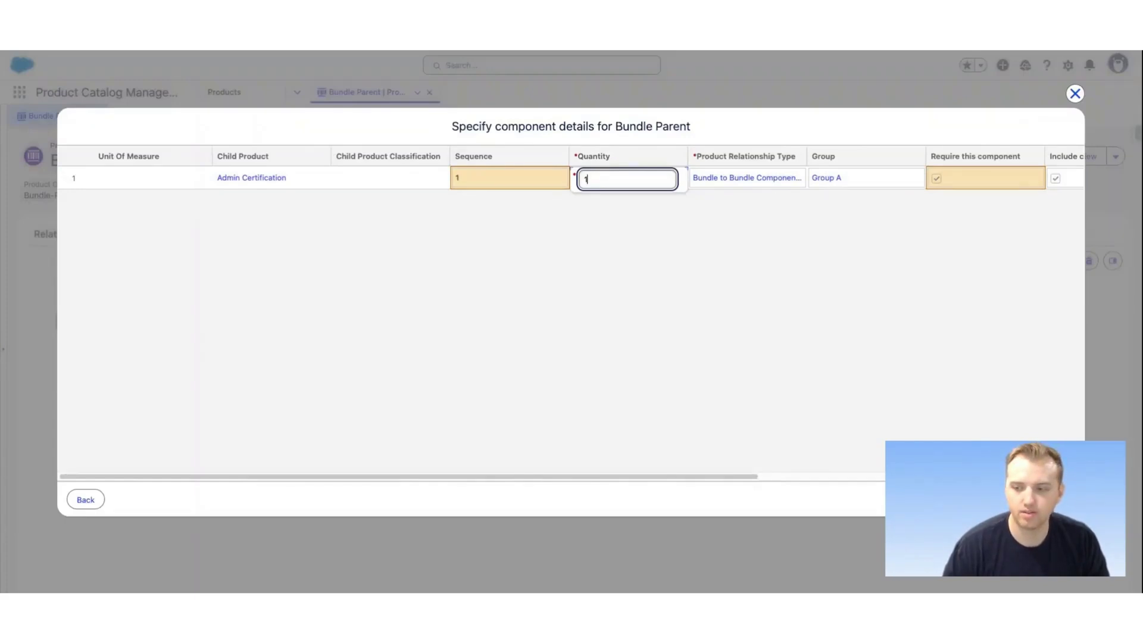
click(1047, 500)
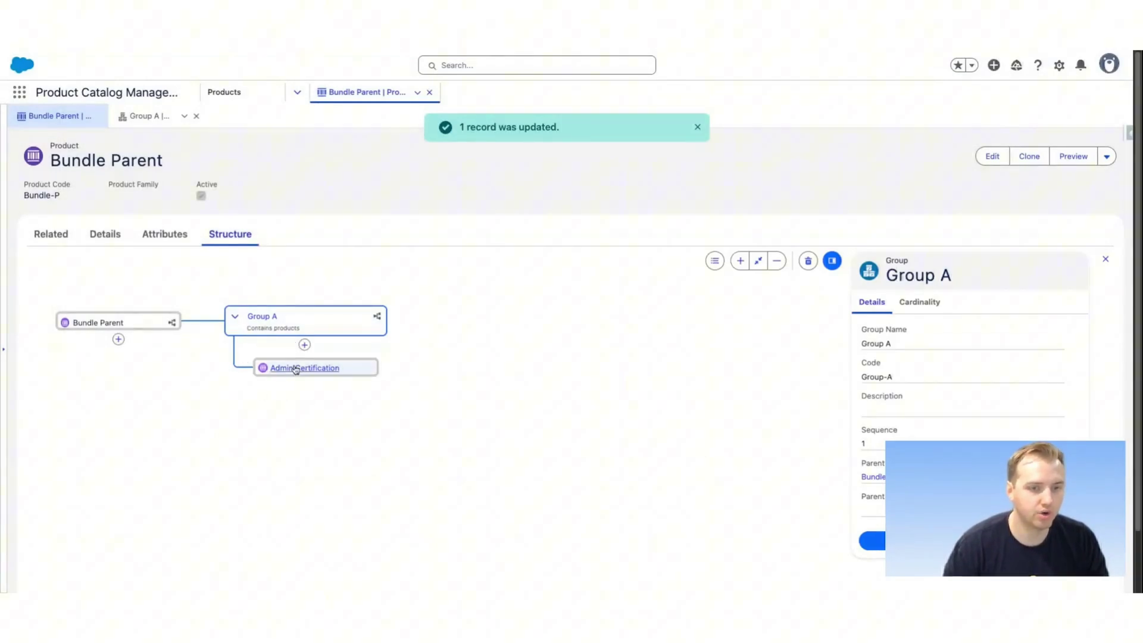
Step: Choose Antivirus as a new product component under Group A
click(304, 345)
click(288, 406)
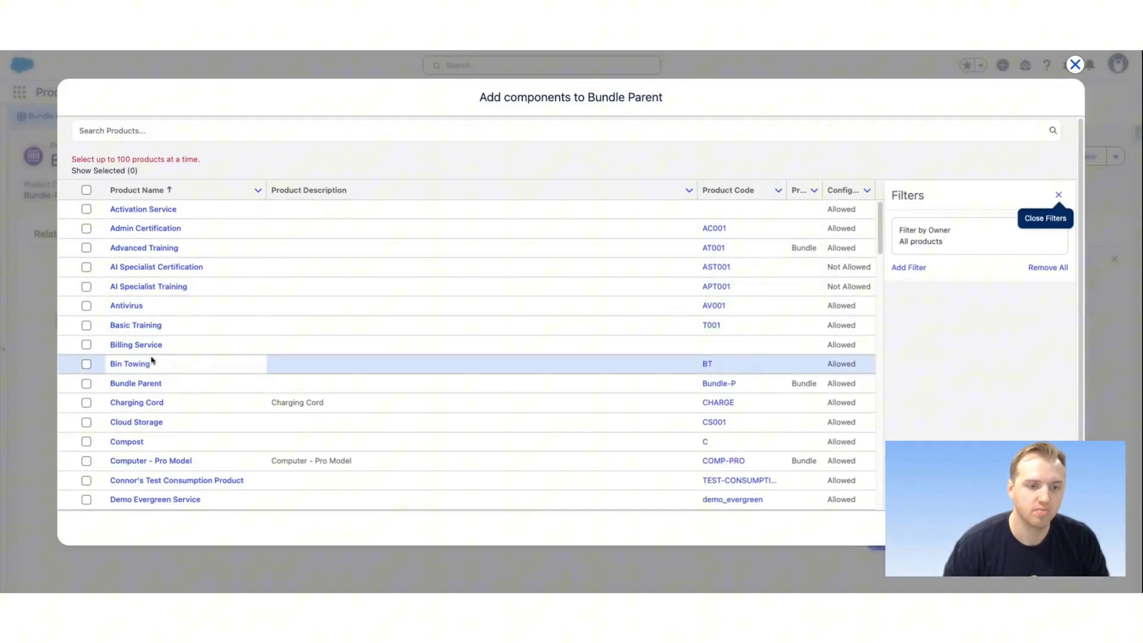
click(87, 305)
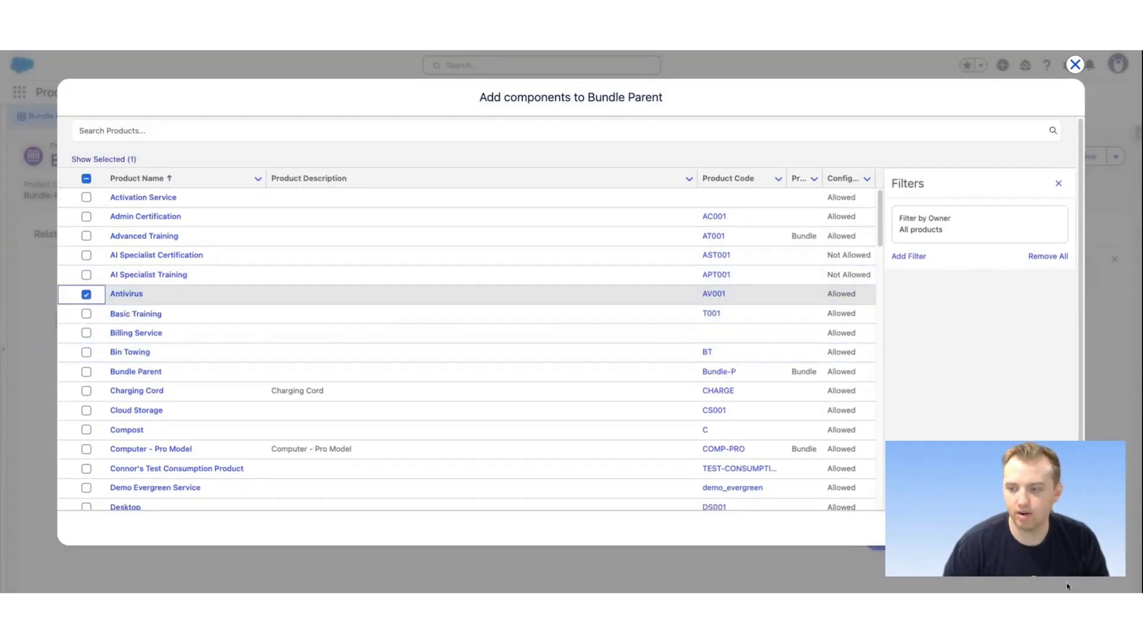
click(1048, 528)
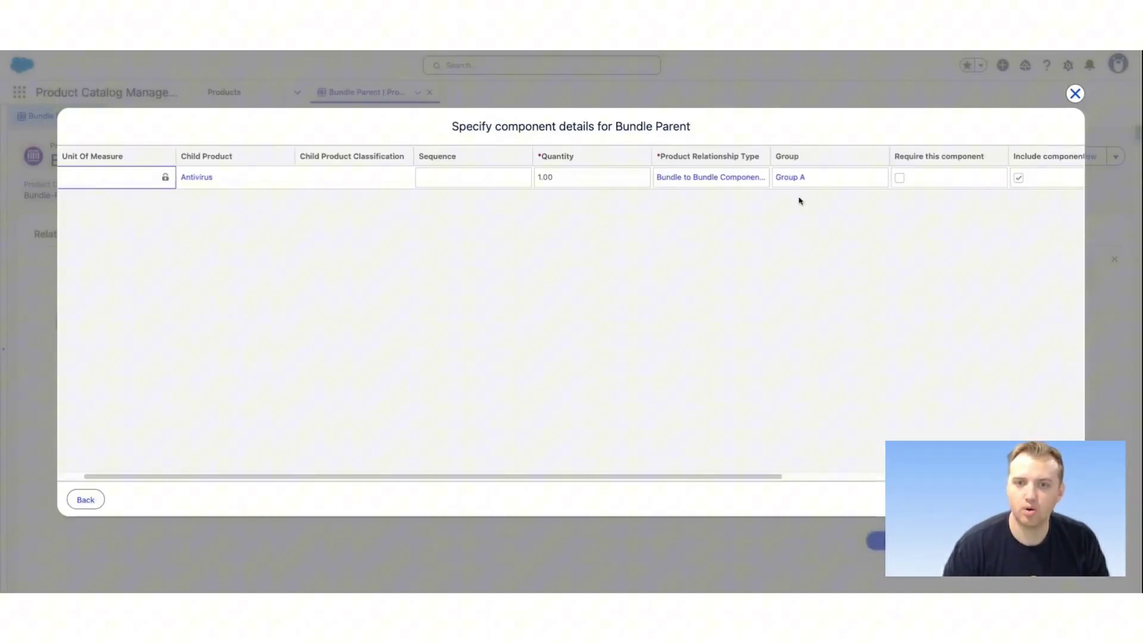
Step: Allow Antivirus quantity changes with minimum 1 and maximum 4, then save
scroll(799, 196, right, 8)
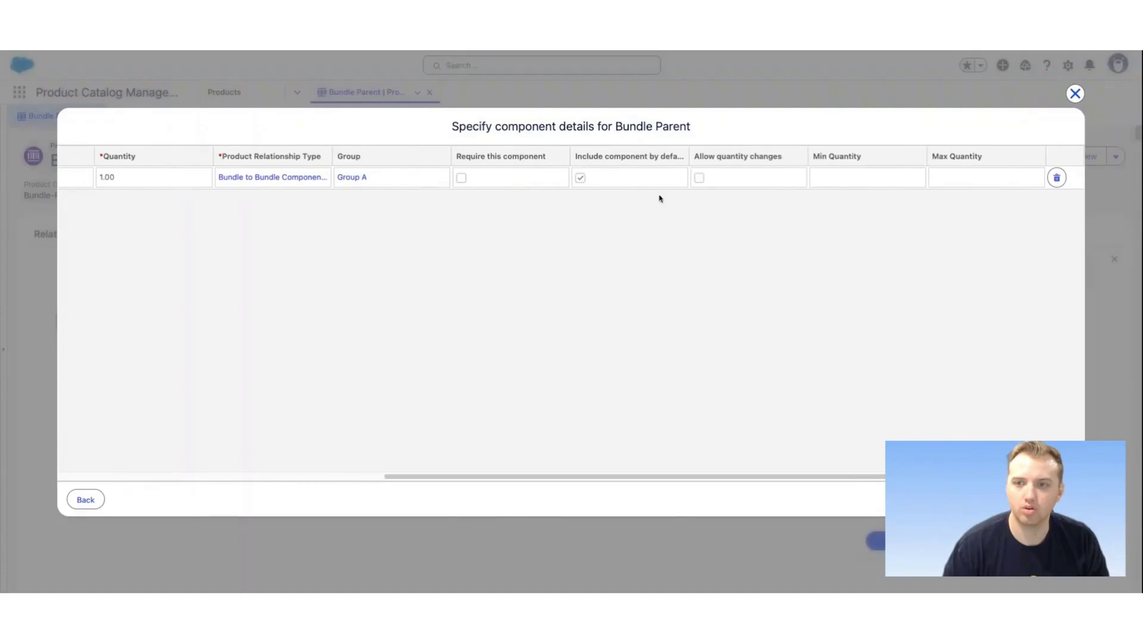
click(705, 177)
click(825, 177)
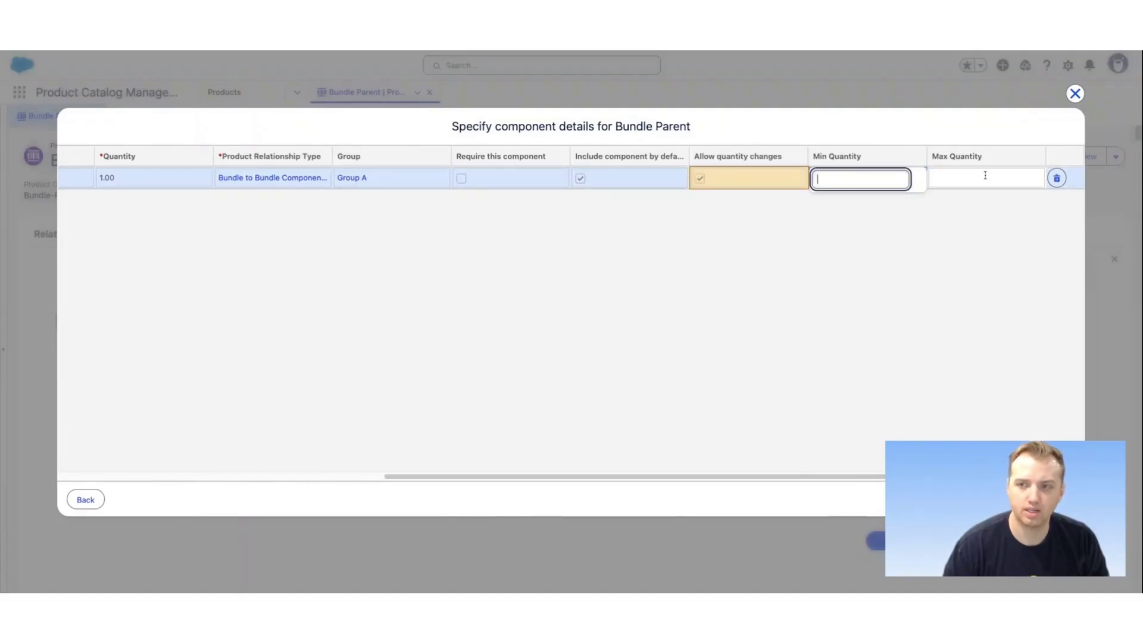
click(986, 177)
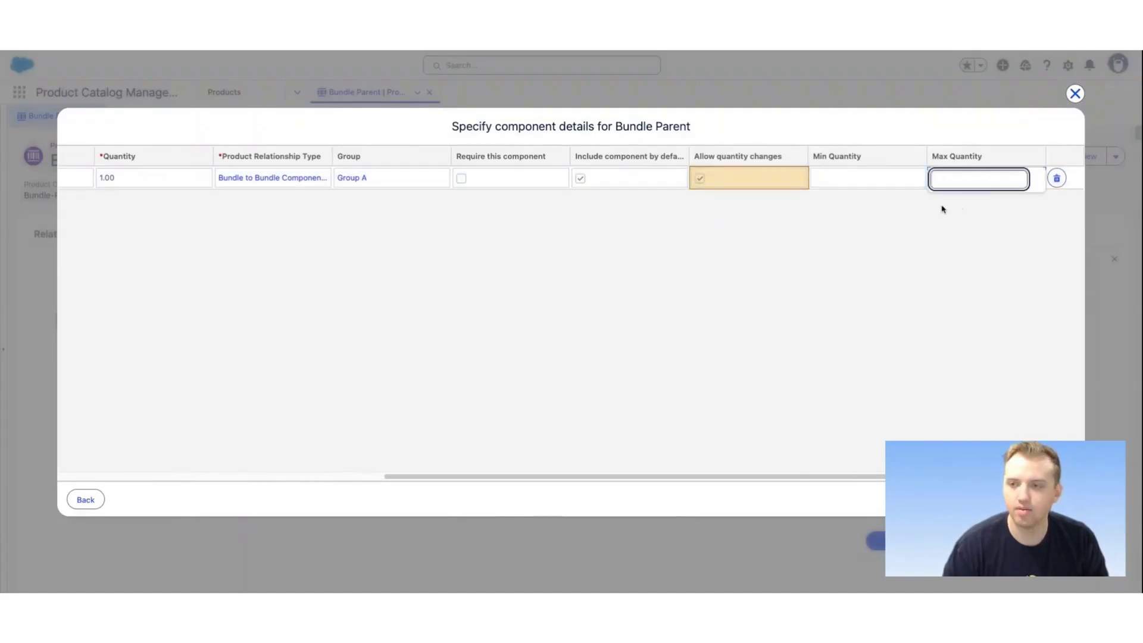
text(4)
click(890, 179)
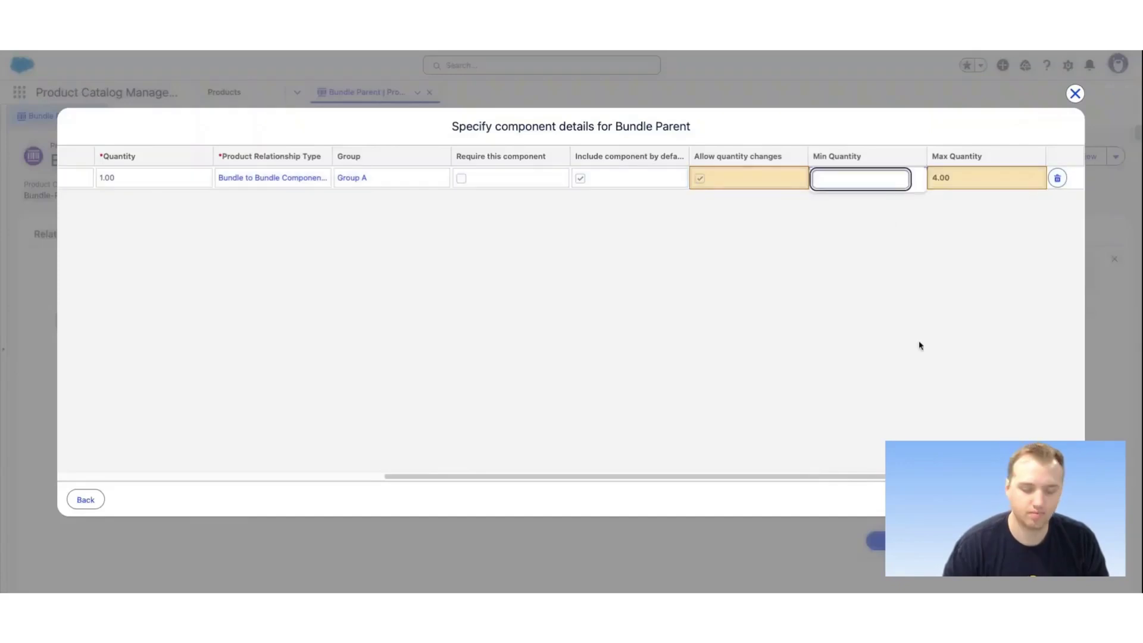
text(1)
click(933, 402)
click(1049, 500)
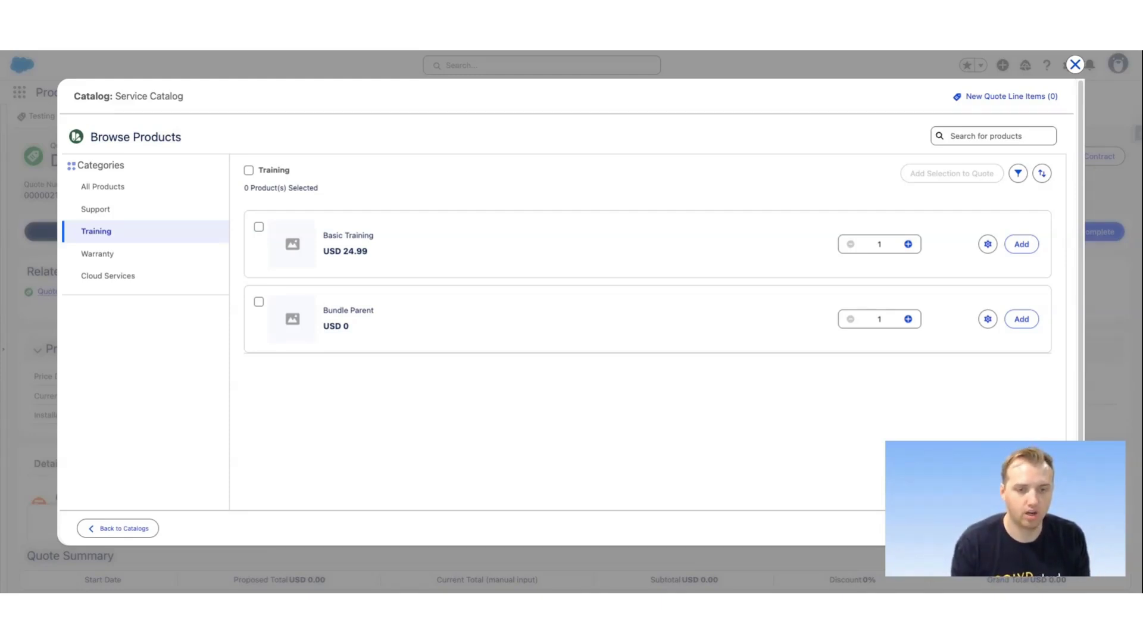
Step: Browse the quote's Service Catalog Training products and open Bundle Parent's configuration
drag(323, 310, 411, 316)
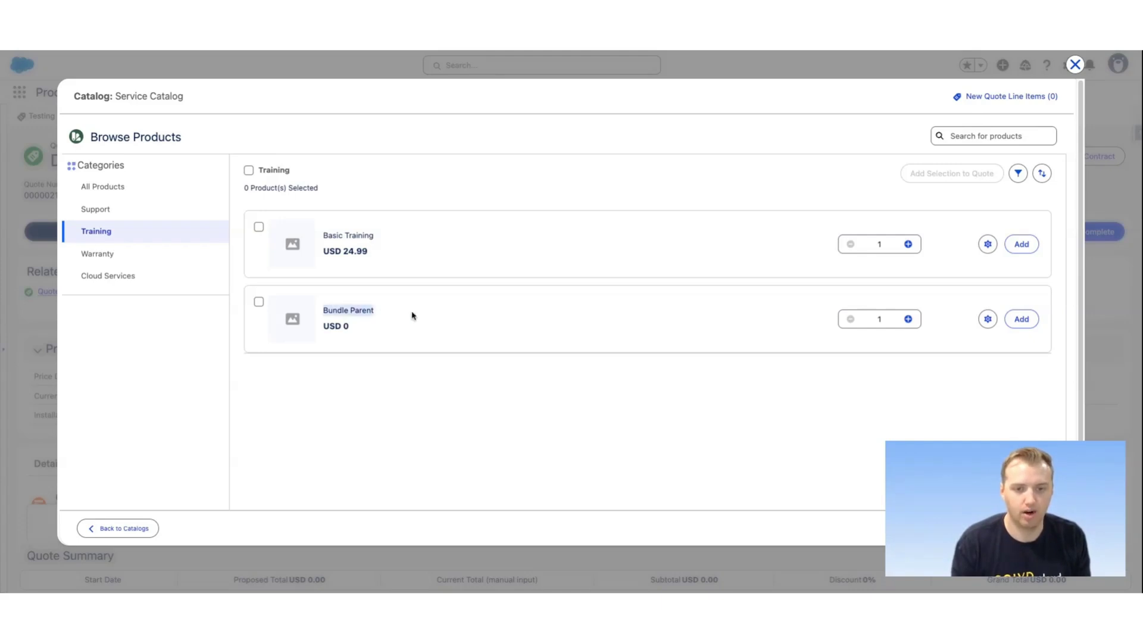
click(518, 324)
click(987, 318)
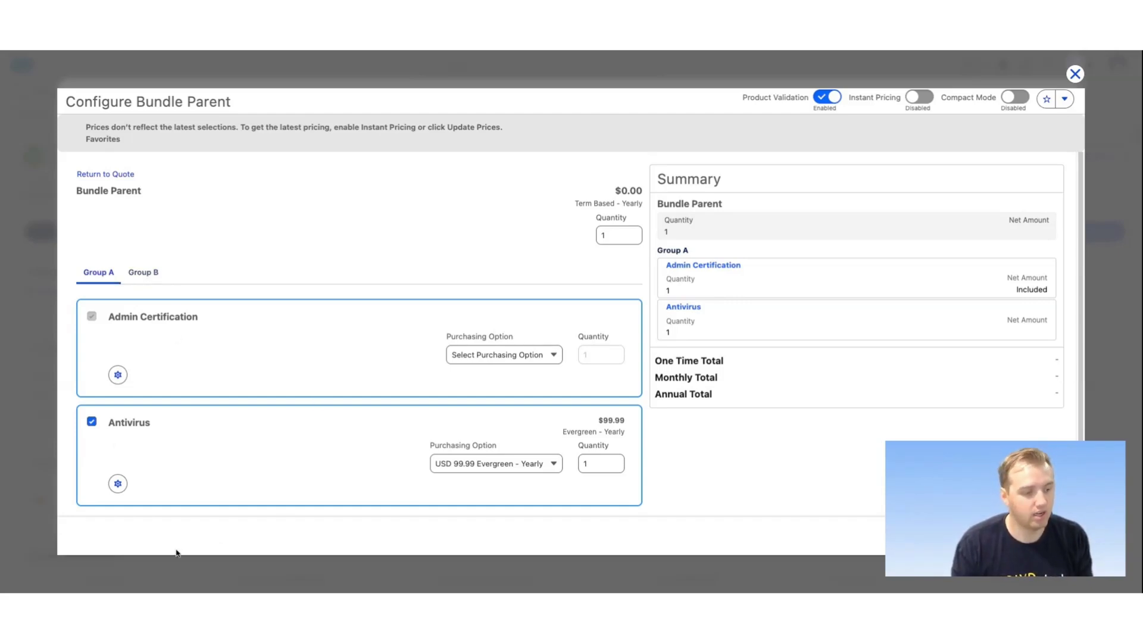
Step: Switch to Group B in the Configure Bundle Parent screen
click(141, 284)
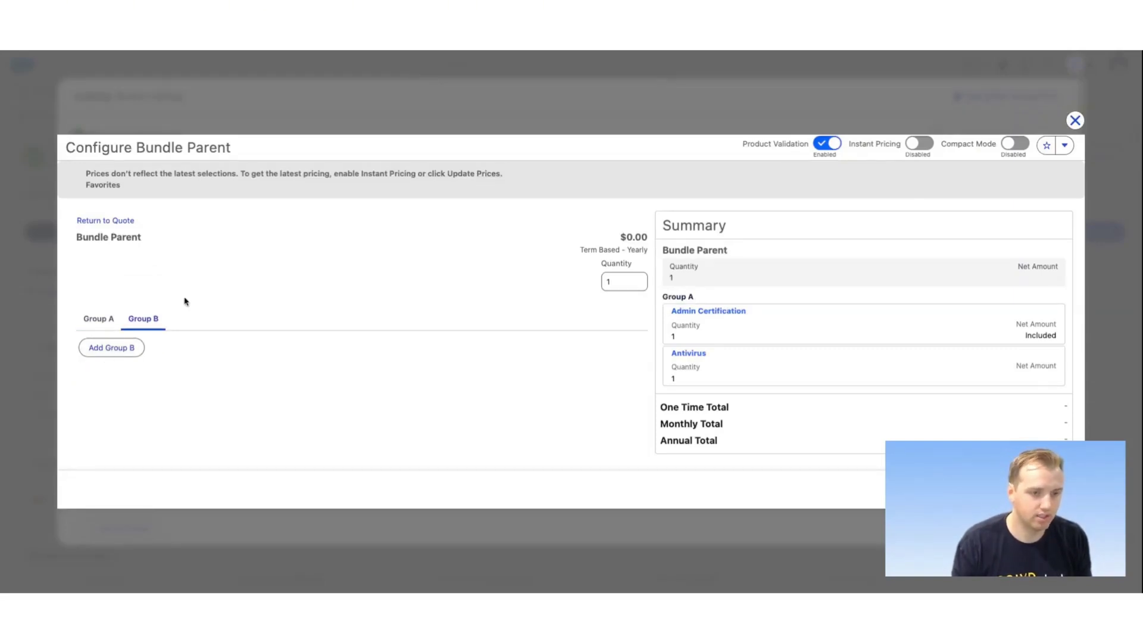
Step: Add the Printer (USD 49, One Time) as a component in Bundle Parent's Group B
click(118, 355)
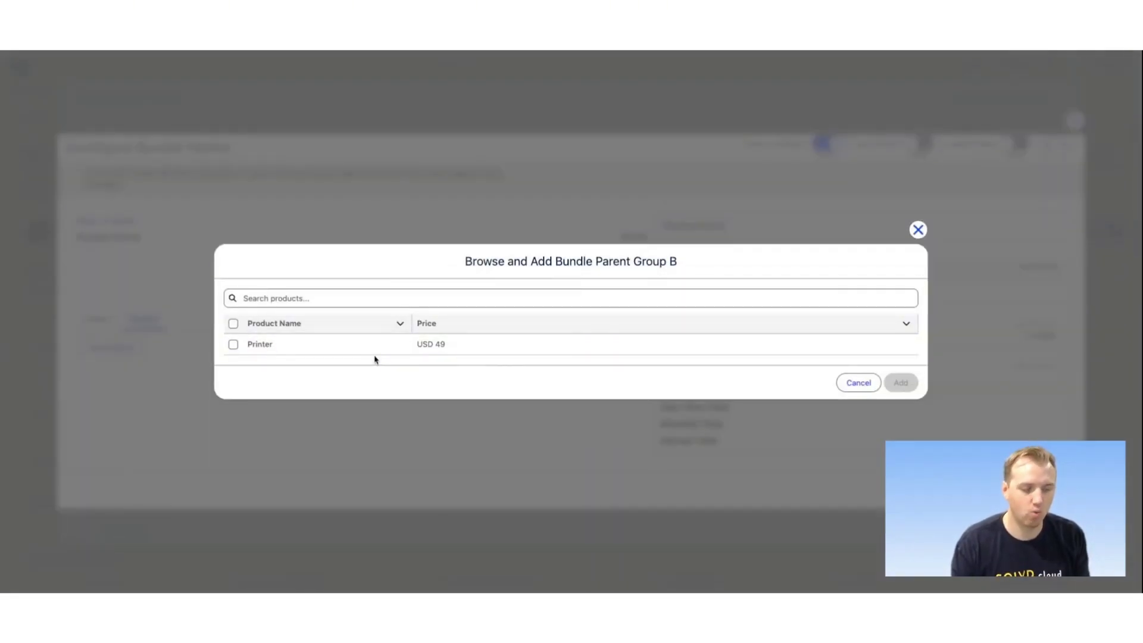
click(234, 345)
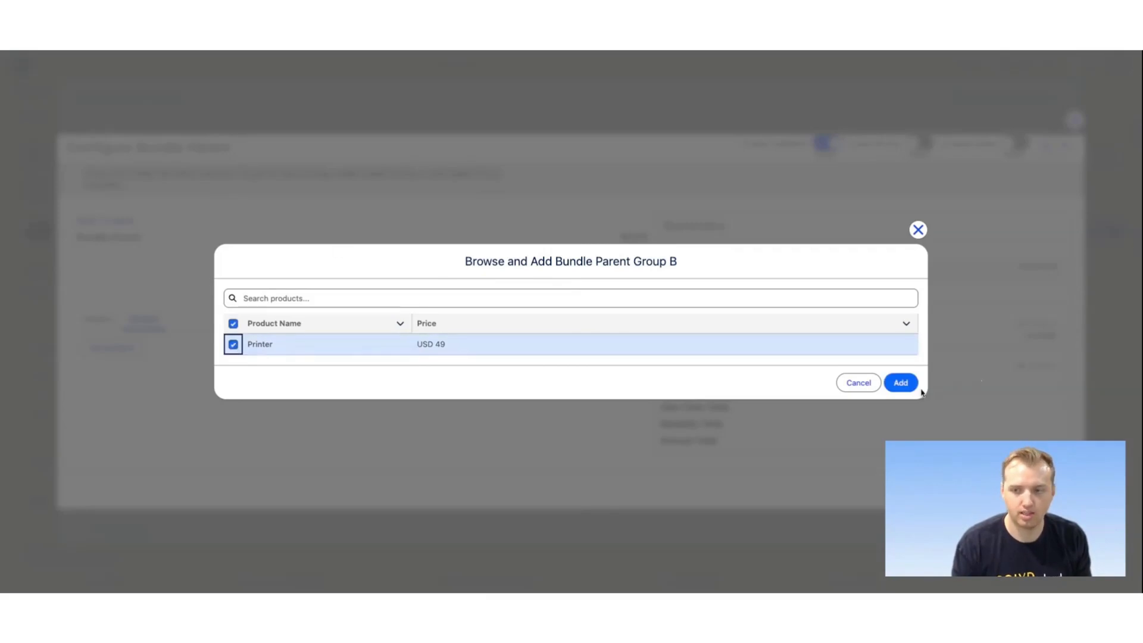
click(912, 390)
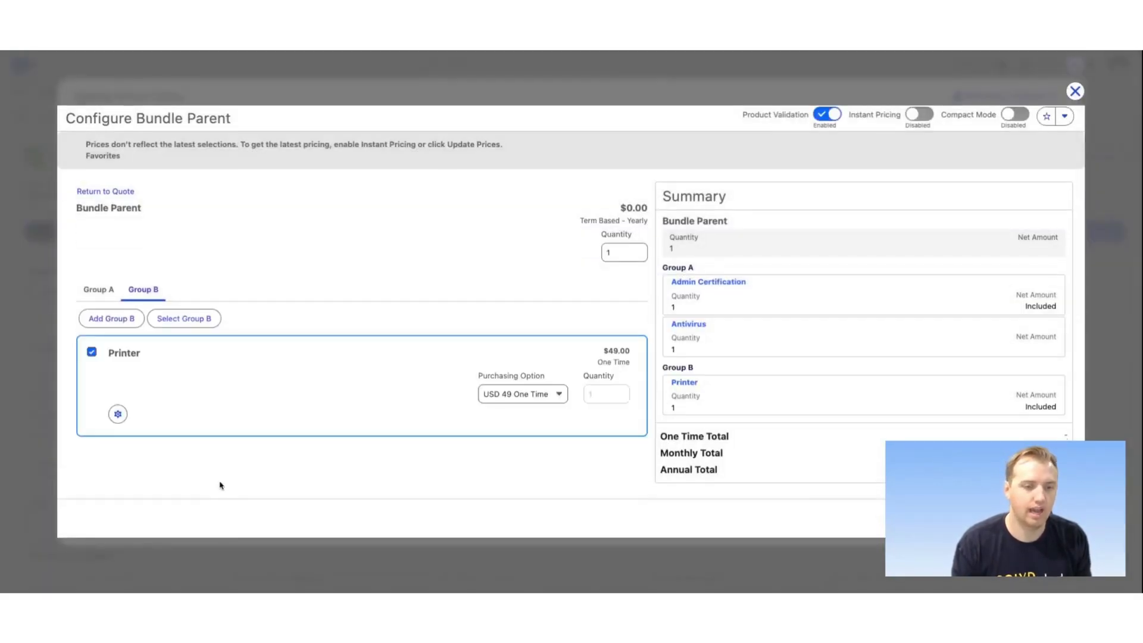